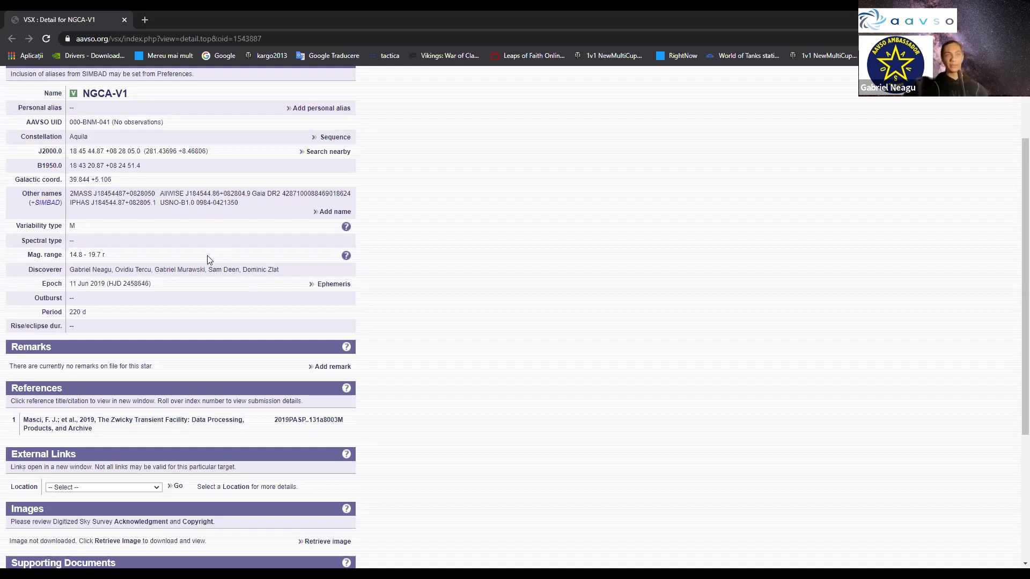
- Open the New Star Form for a new submission and enter the J2000.0 position 07 28 02.85 -03 16 47.02
scroll(151, 220, "down", 4)
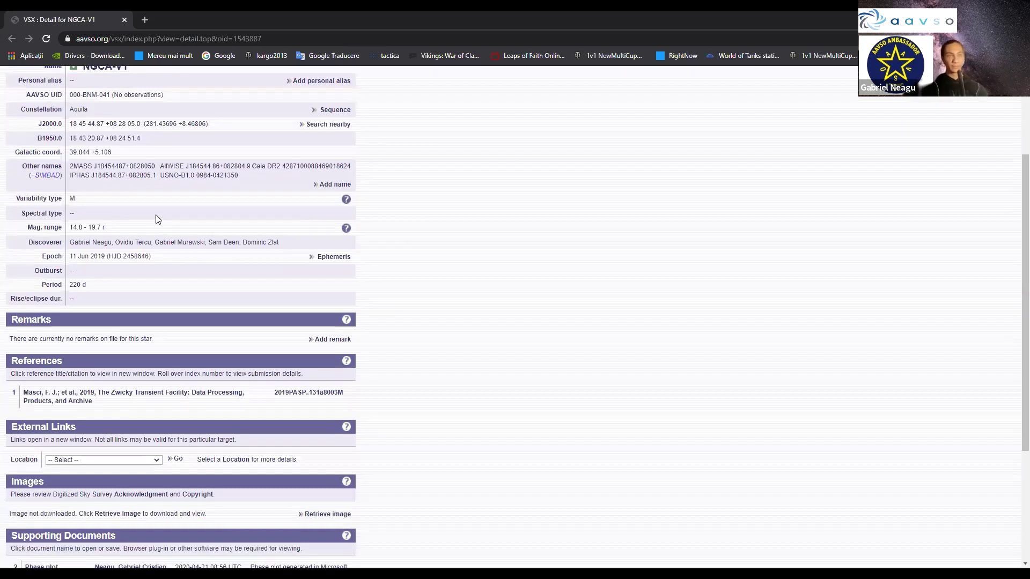
scroll(142, 255, "up", 6)
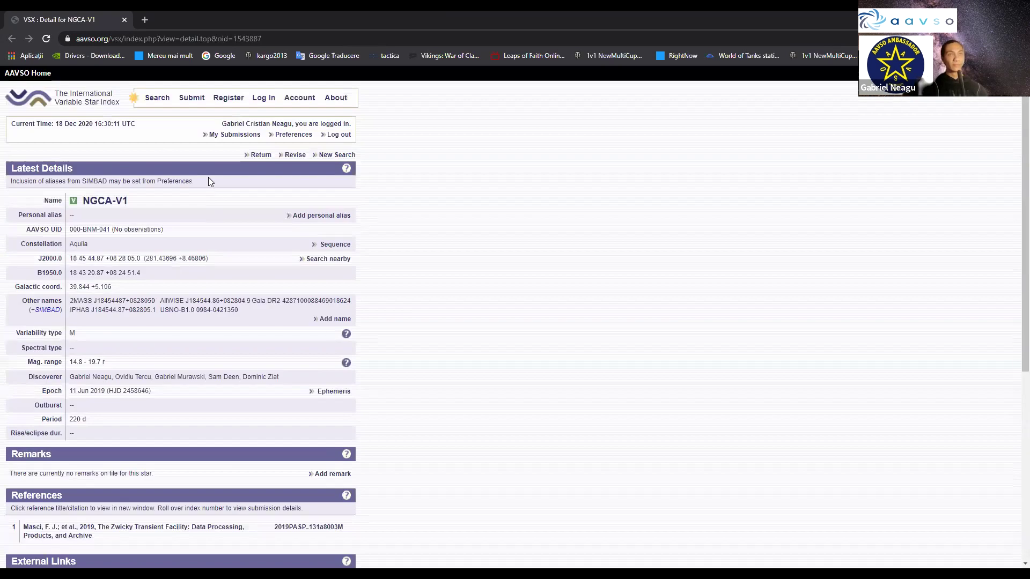
left_click(192, 98)
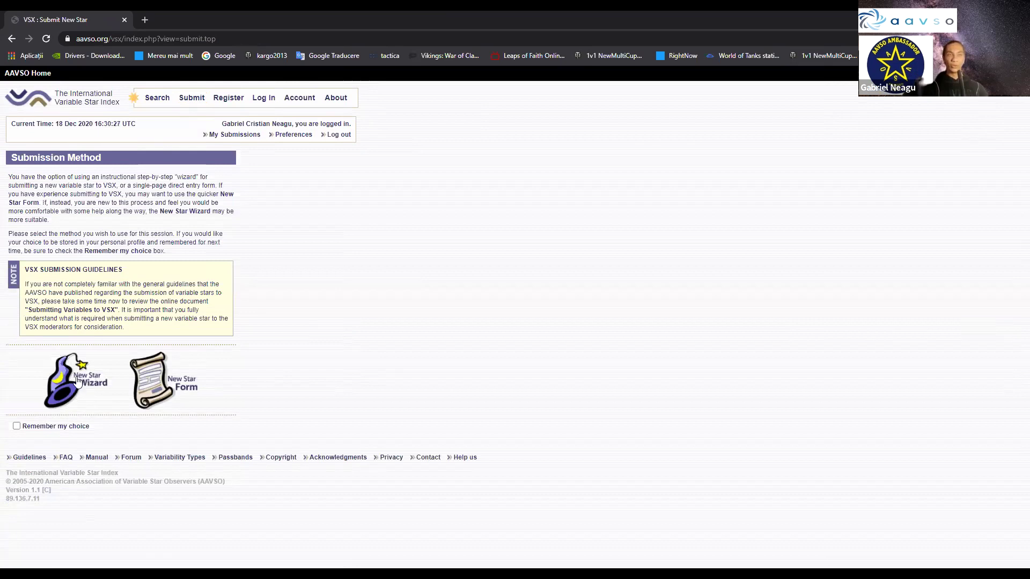
left_click(152, 384)
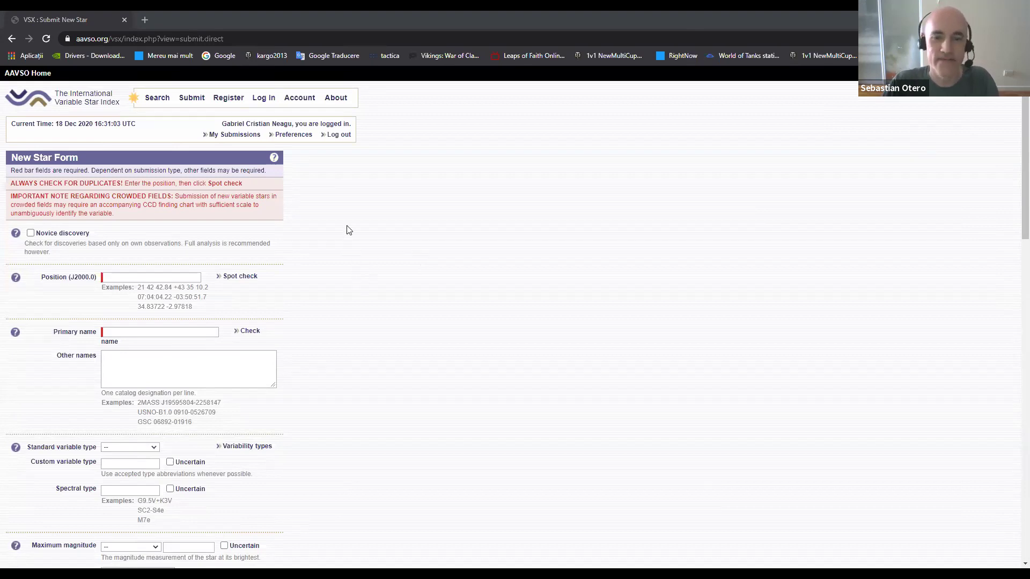
left_click(170, 279)
type("07 28 02.85 -03 16 47.02")
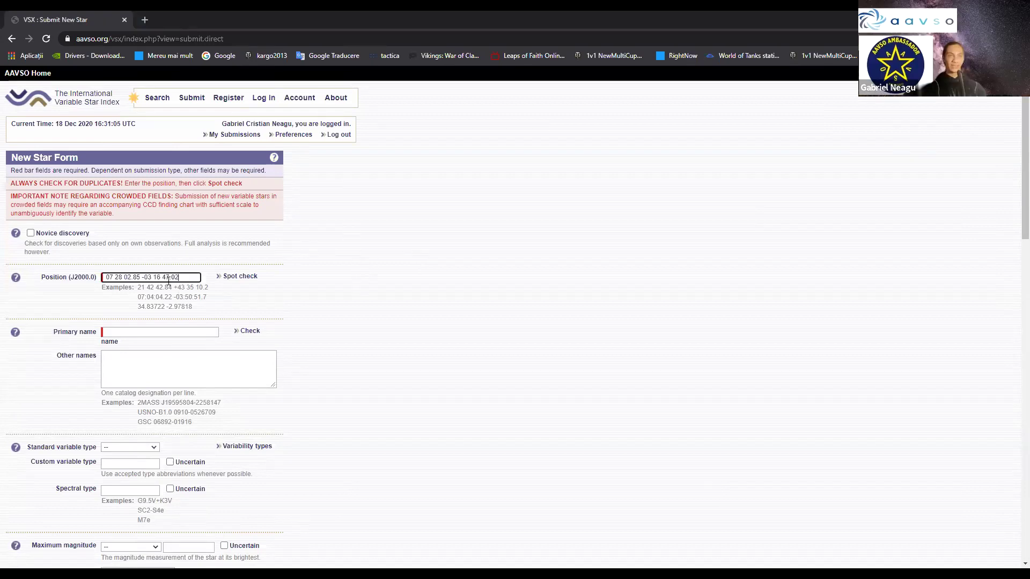
- Open Aladin Lite in a separate browser tab and go to the target 07 28 02.85 -03 16 47.02
left_click(145, 20)
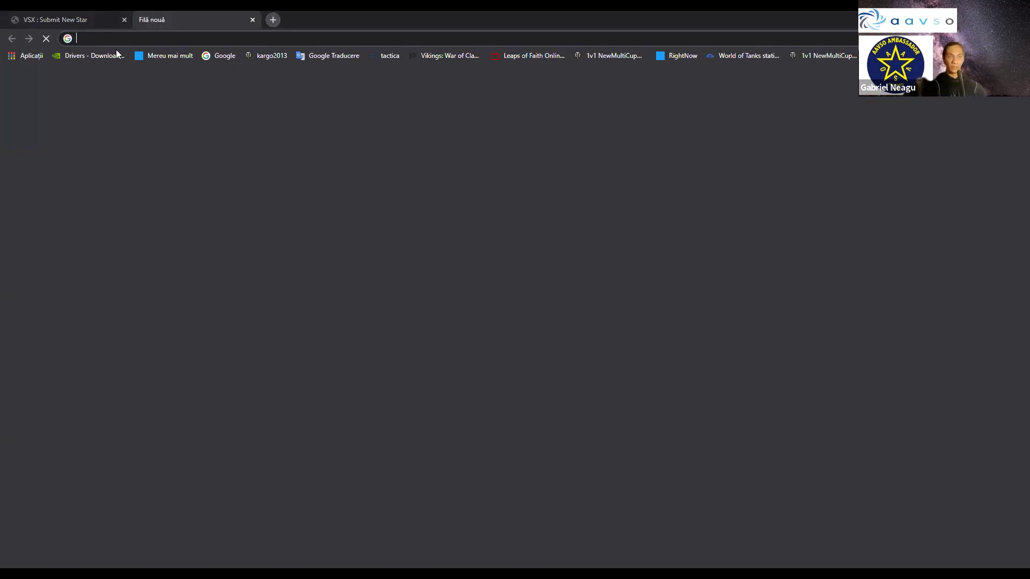
type("aladin")
key("Return")
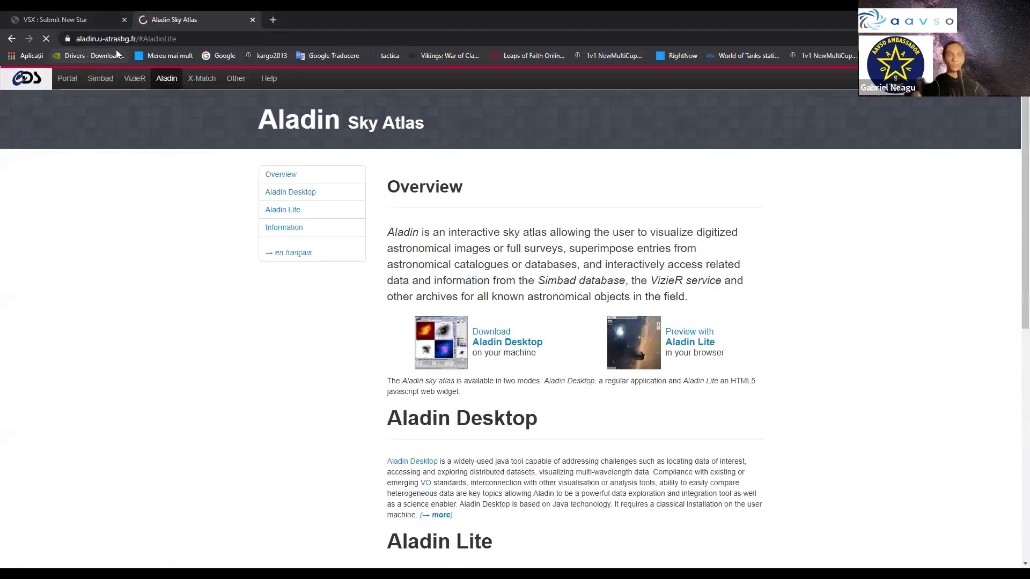
left_click(408, 250)
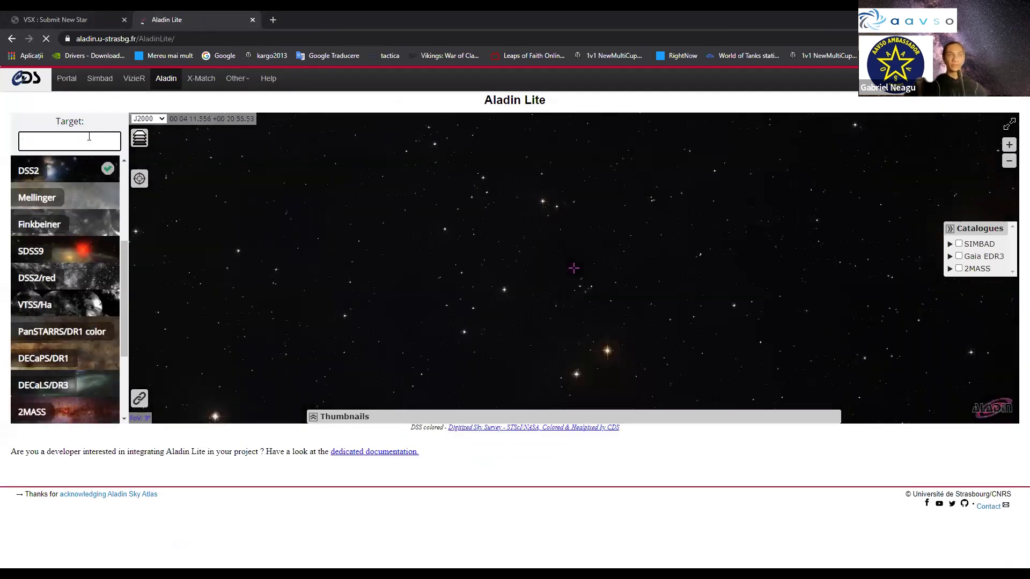
left_click(89, 137)
type("07 28 02.85 -03 16 47.02")
key("Return")
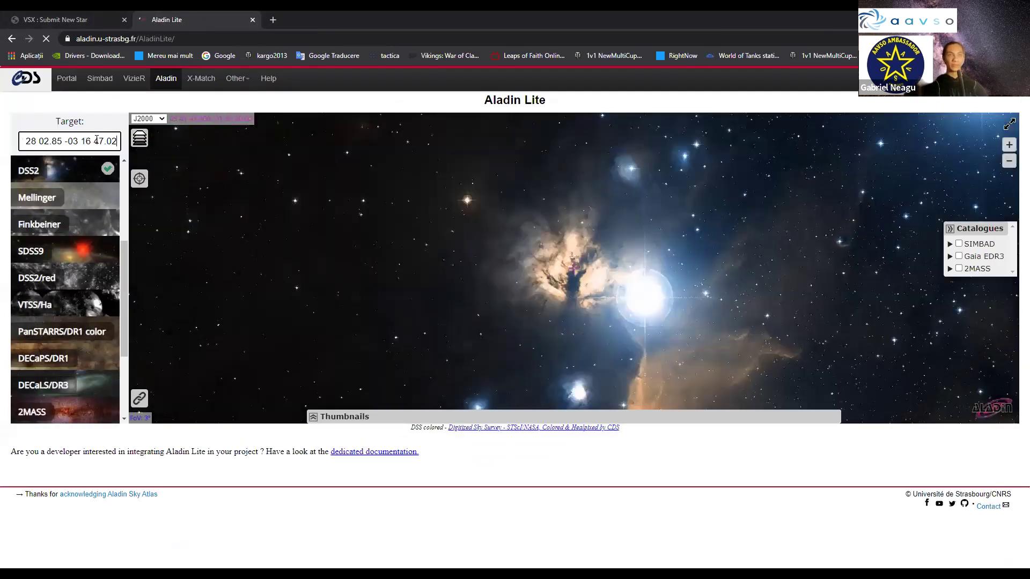
- Display the PanSTARRS/DR1 color survey and inspect the star at the target position up close
scroll(570, 283, "up", 10)
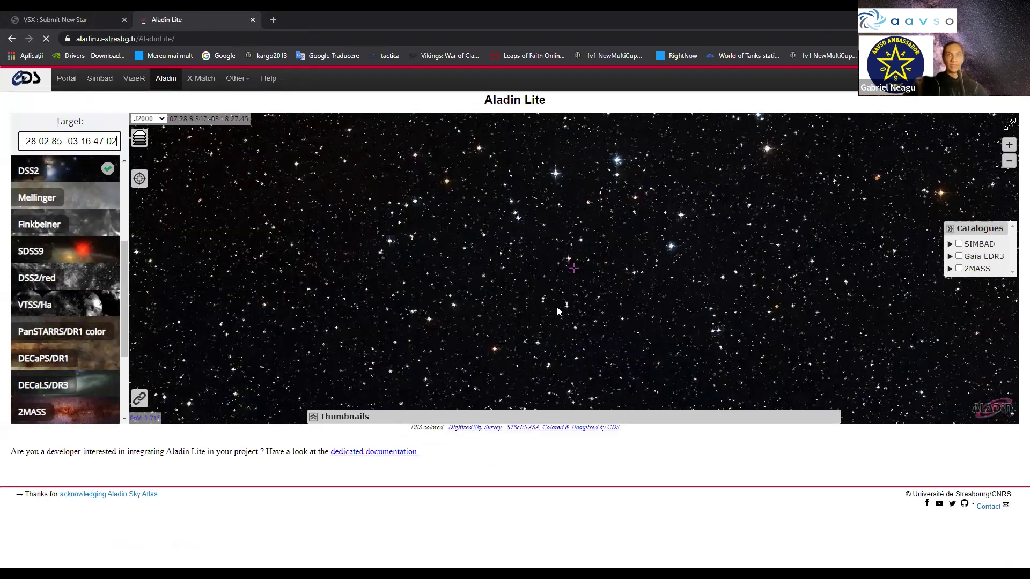
left_click(61, 332)
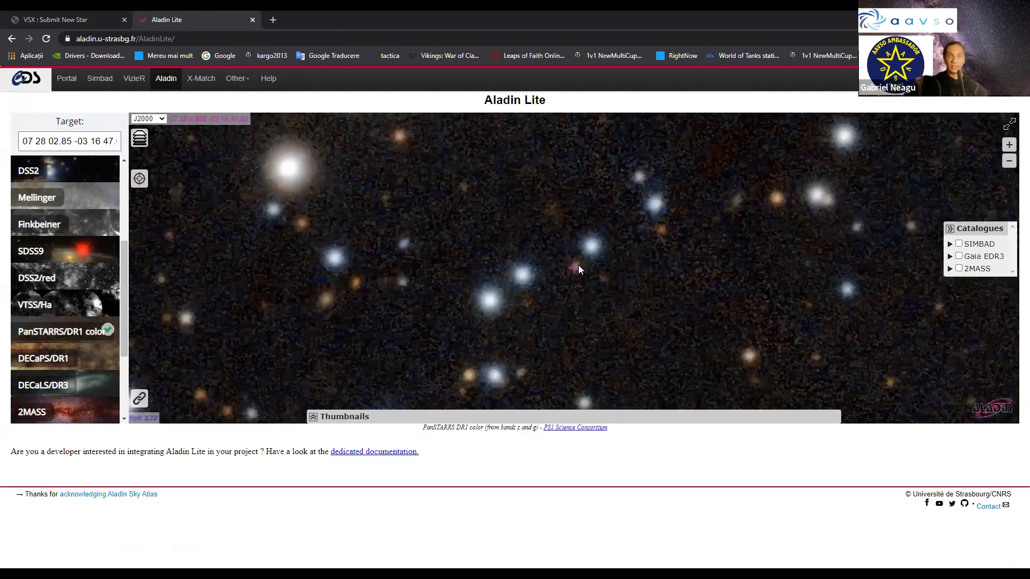
scroll(596, 285, "up", 2)
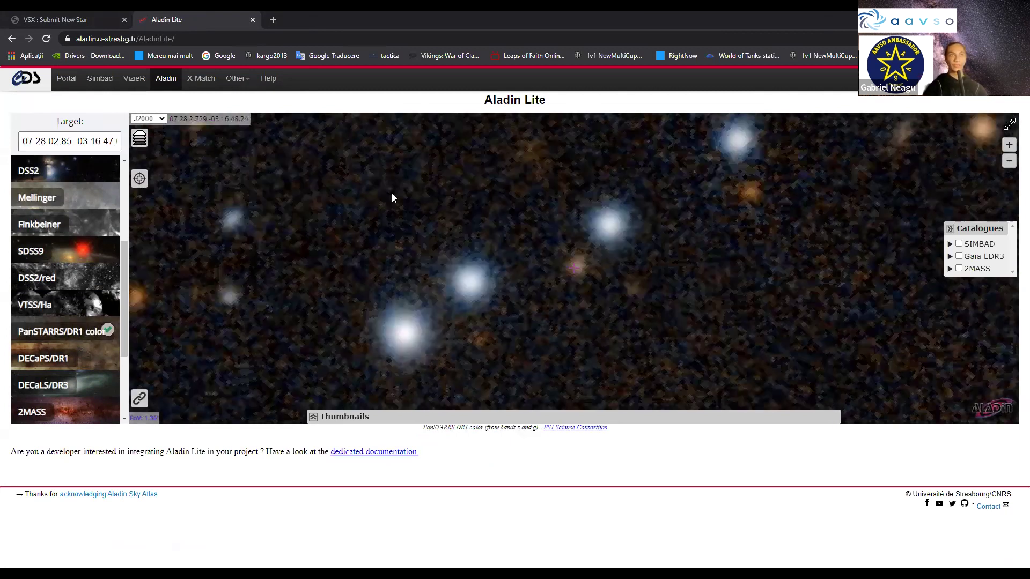
scroll(391, 197, "down", 1)
scroll(196, 162, "down", 2)
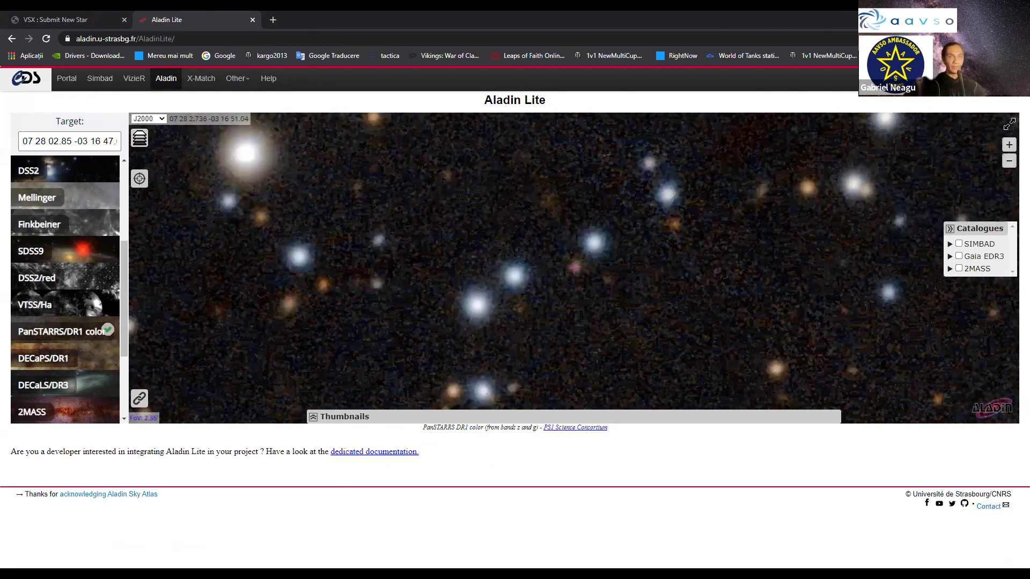
- Return to the VSX New Star Form and enter "Gaia EDR3 position" as the revision comment
left_click(54, 19)
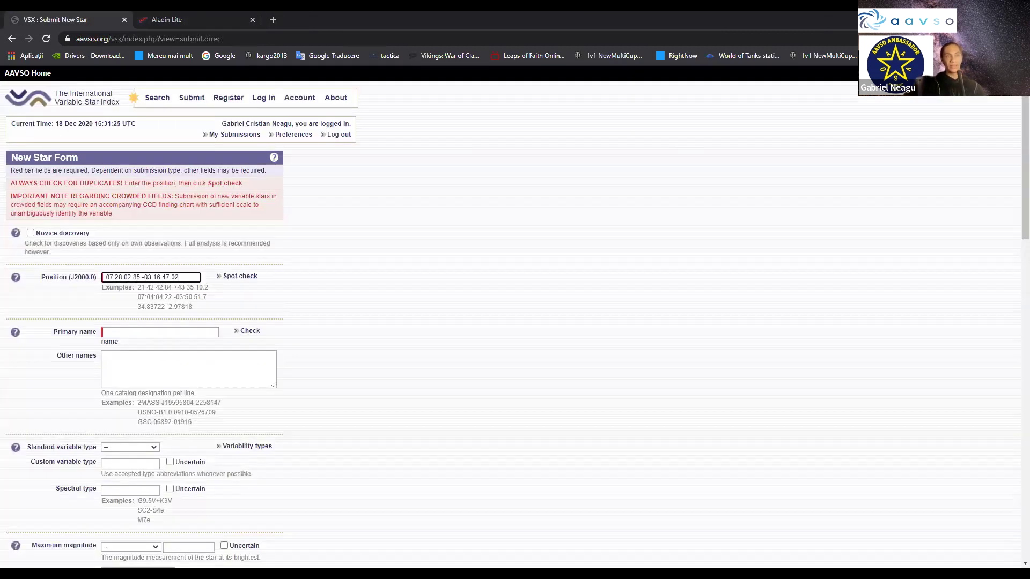
scroll(117, 286, "down", 3)
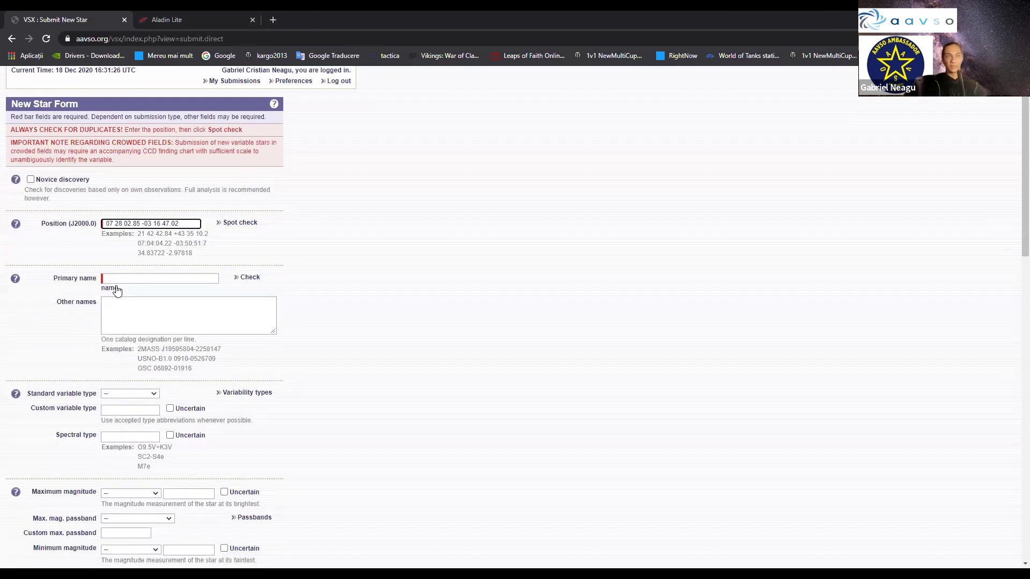
scroll(117, 294, "down", 13)
triple_click(105, 345)
key("BackSpace")
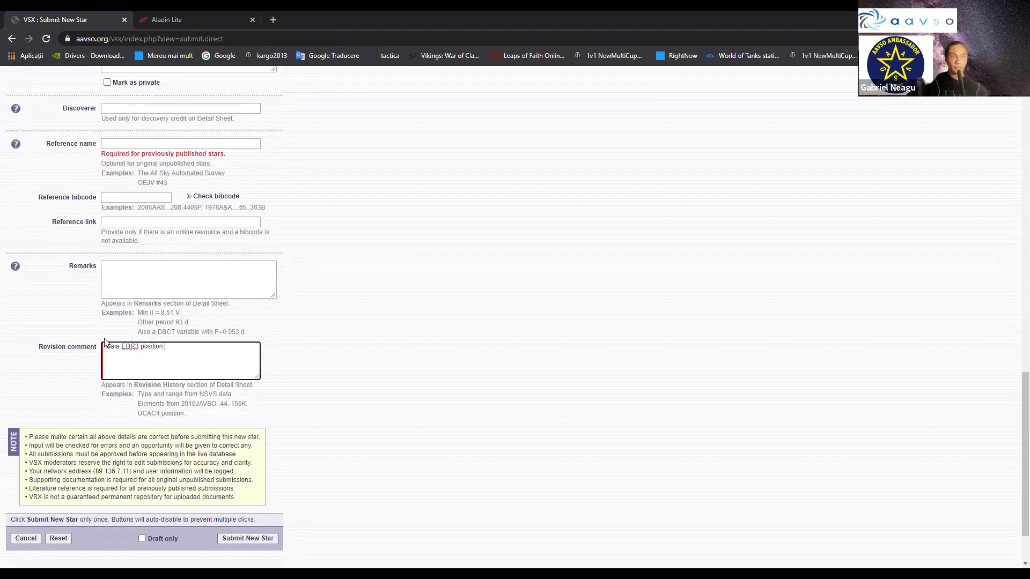
- Set the star's primary name to NGCA-V57 and check that name in VSX
scroll(179, 102, "up", 10)
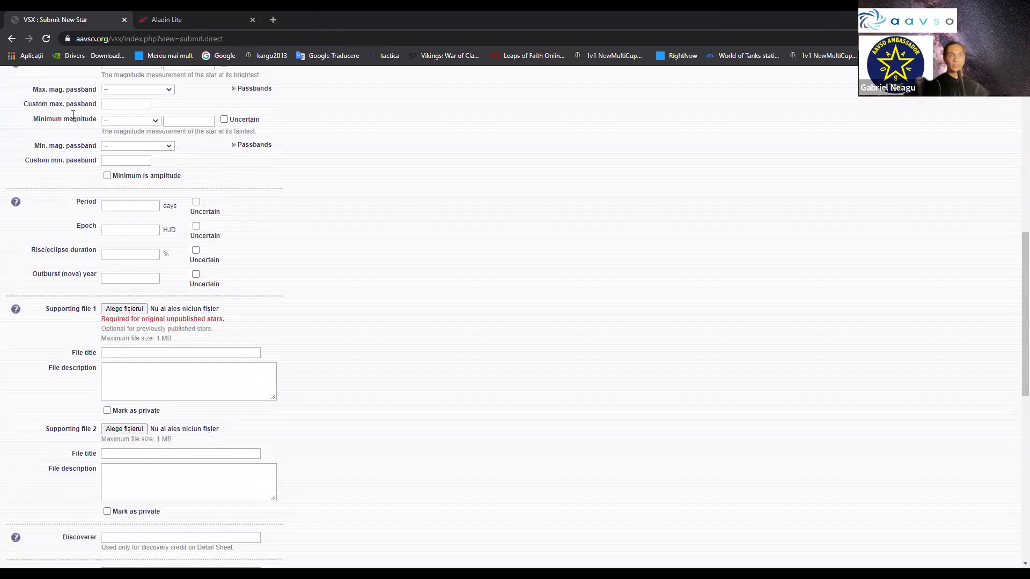
scroll(167, 165, "up", 5)
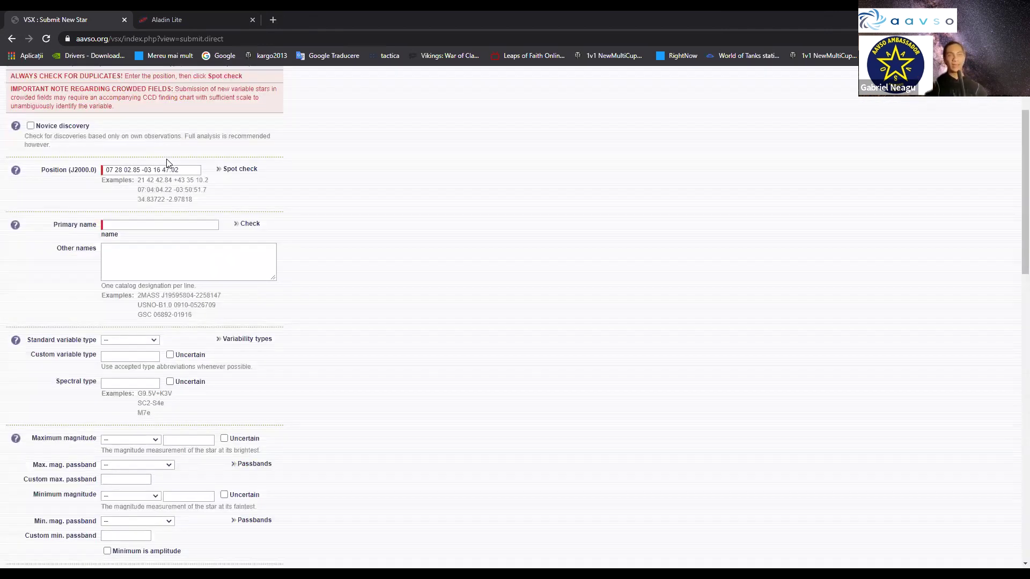
left_click(148, 219)
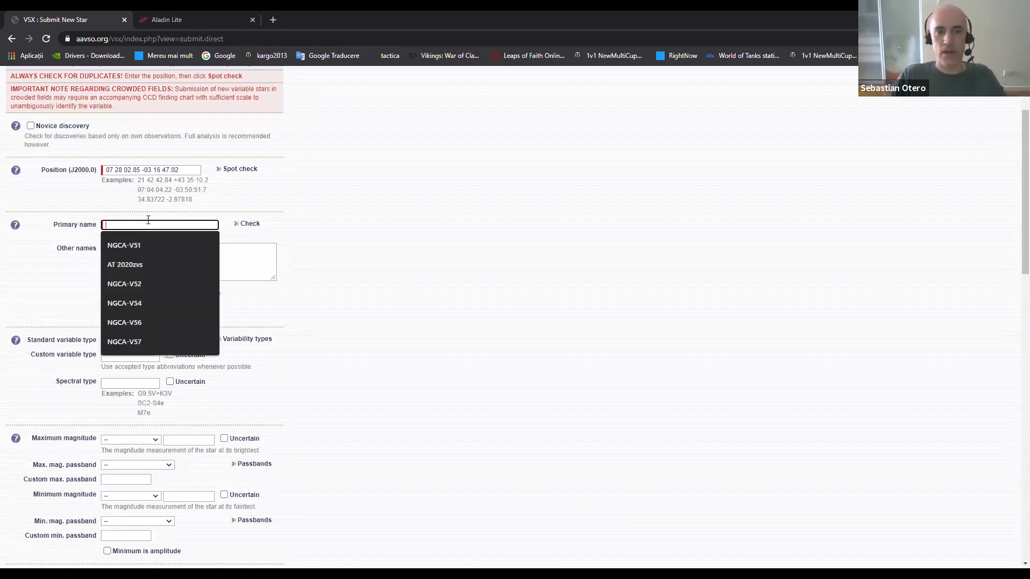
left_click(294, 198)
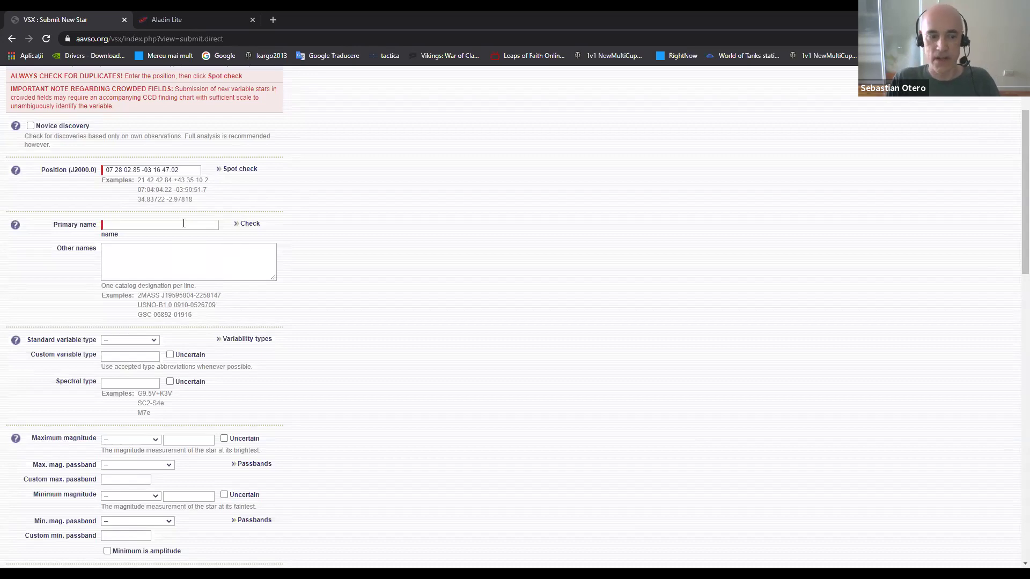
left_click(183, 224)
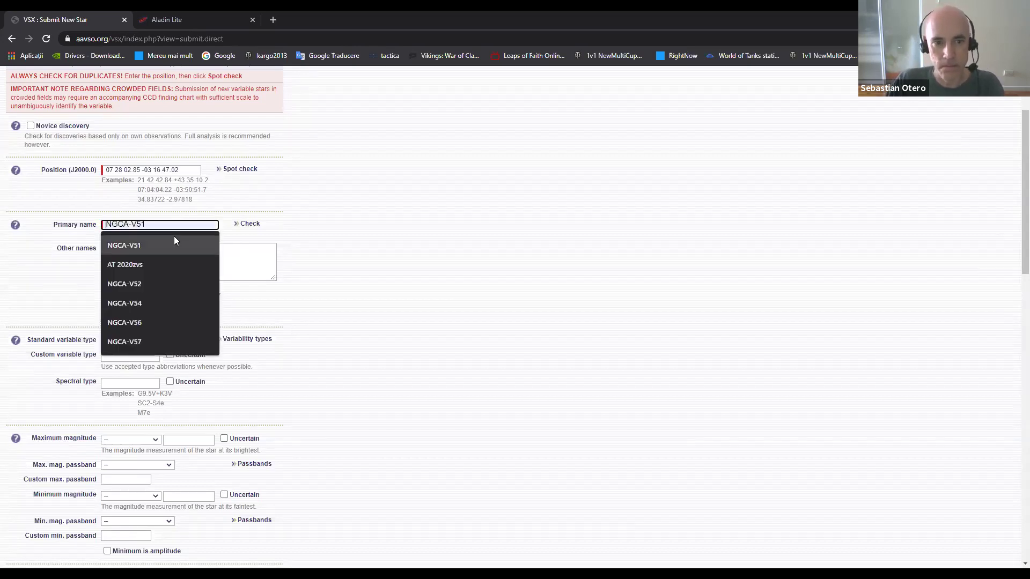
left_click(174, 237)
key("BackSpace")
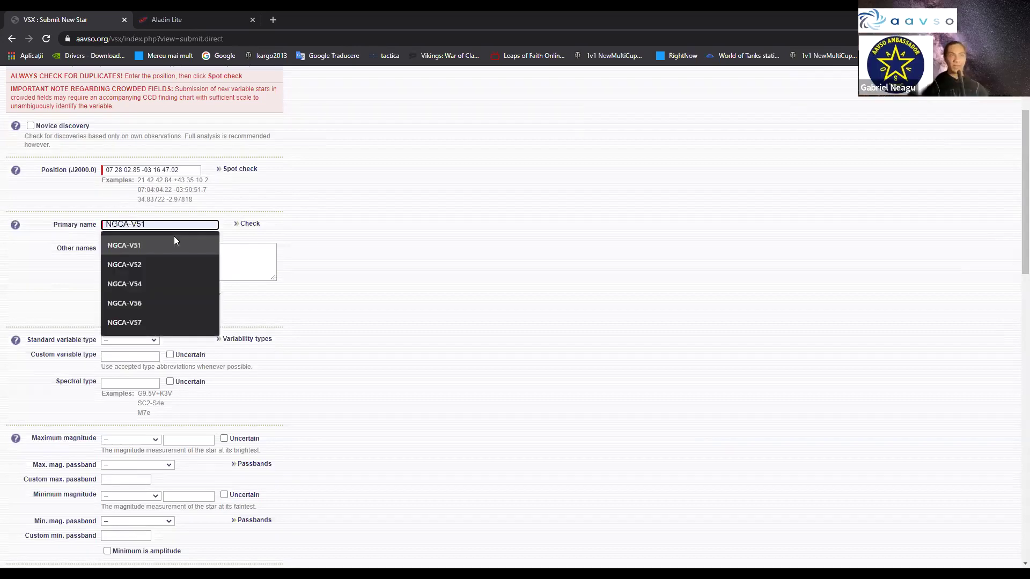
type("7")
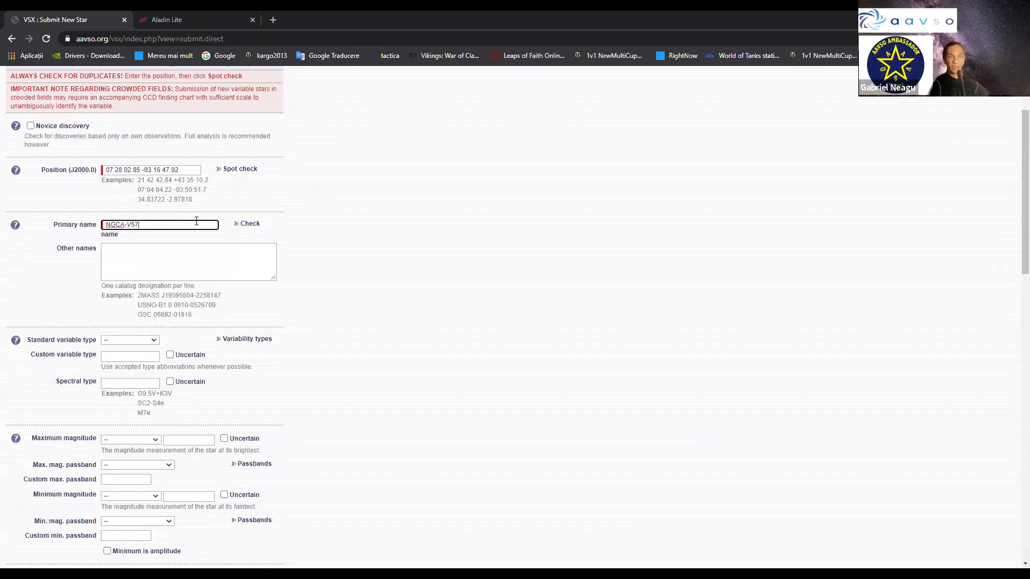
left_click(250, 227)
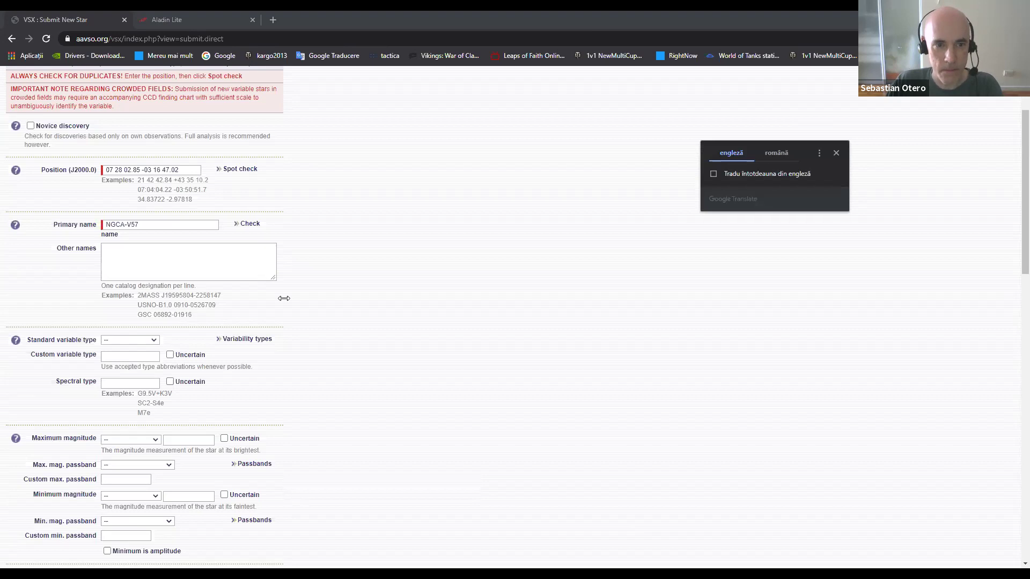
left_click(839, 112)
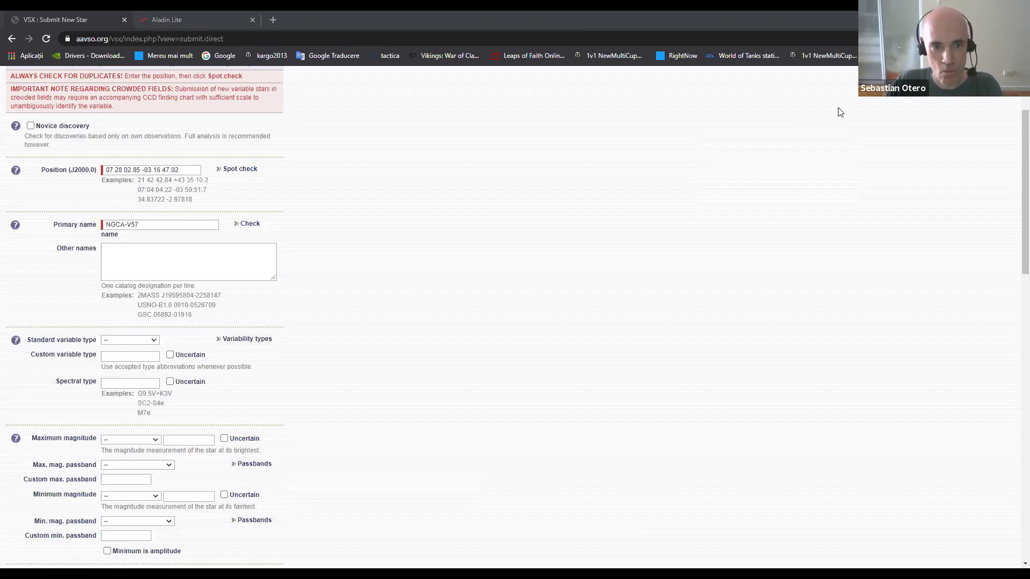
- Change the star's primary name to NGCA-V58 and check that name in VSX
left_click(183, 223)
key("BackSpace")
type("8")
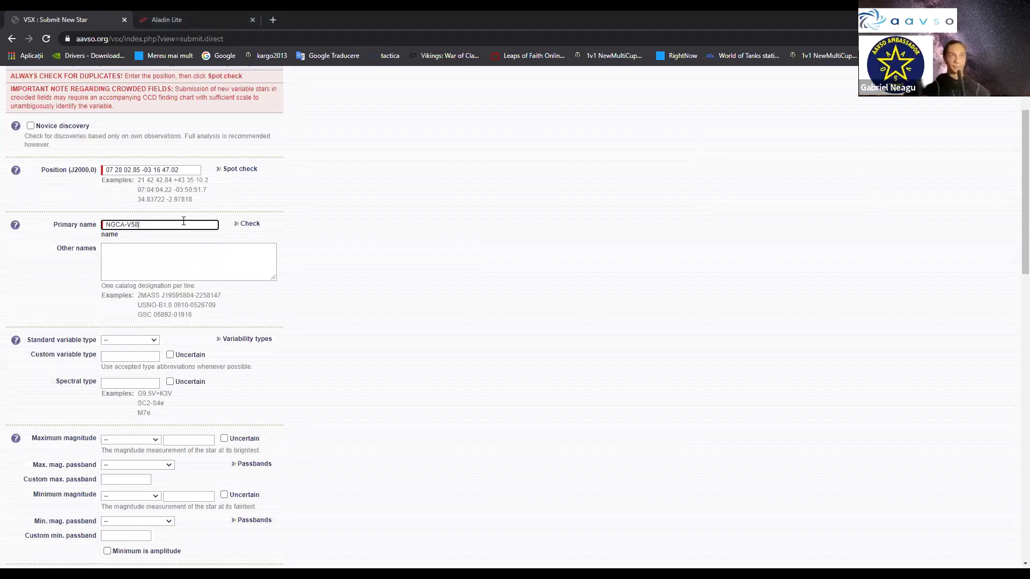
left_click(357, 181)
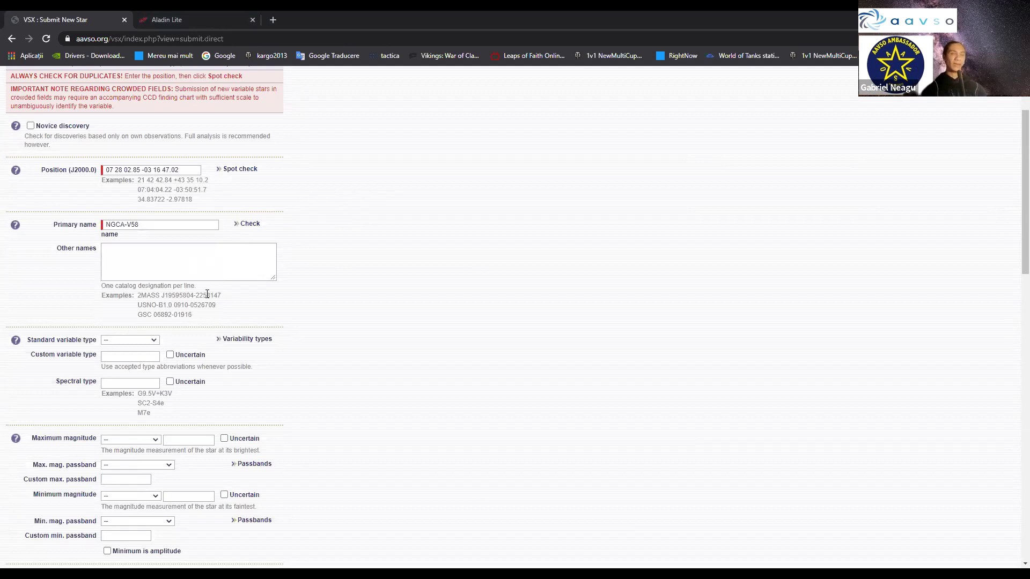
left_click(250, 225)
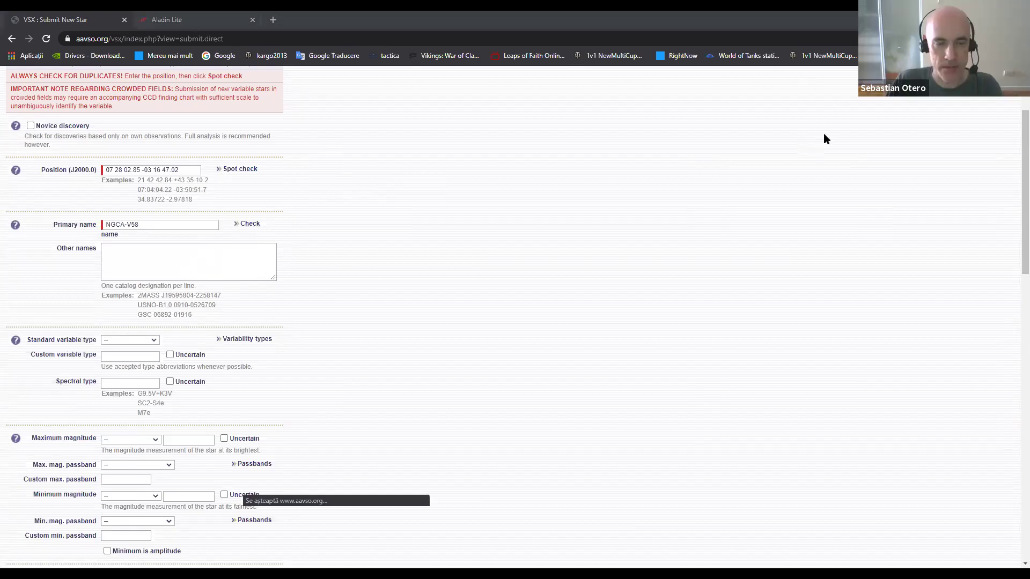
- Set the star's standard variable type to UG
left_click(138, 343)
key("u")
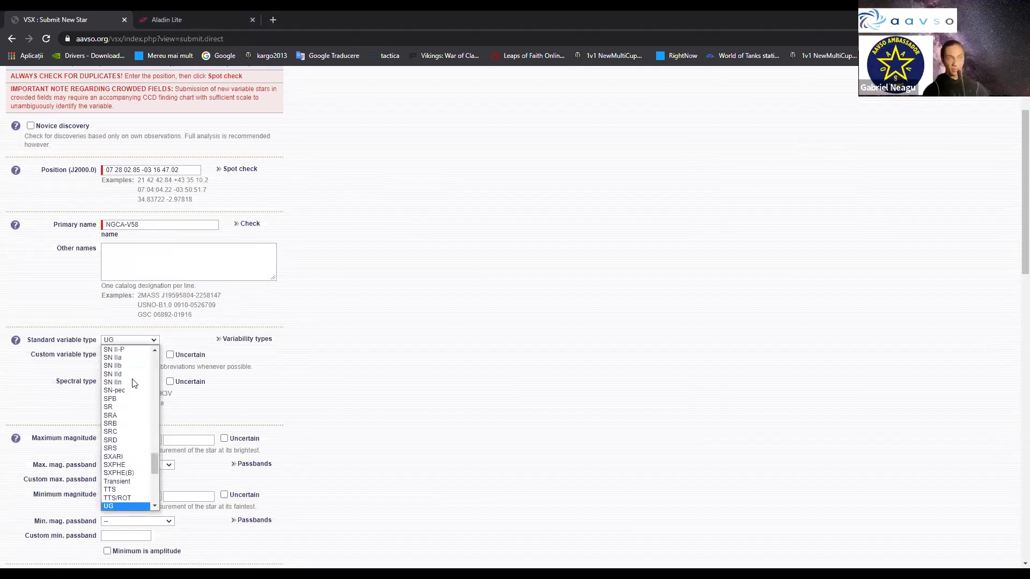
left_click(130, 504)
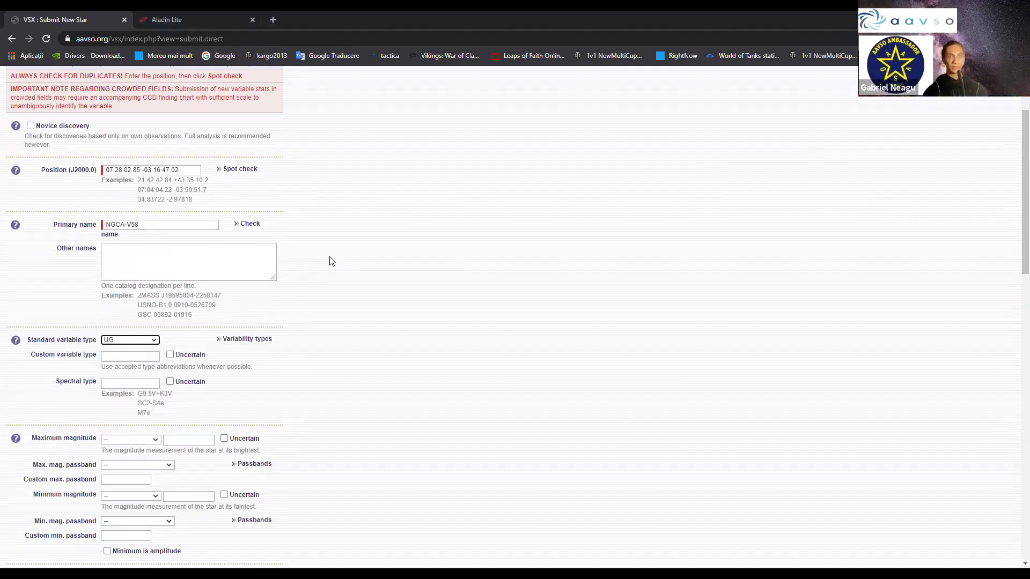
left_click(332, 261)
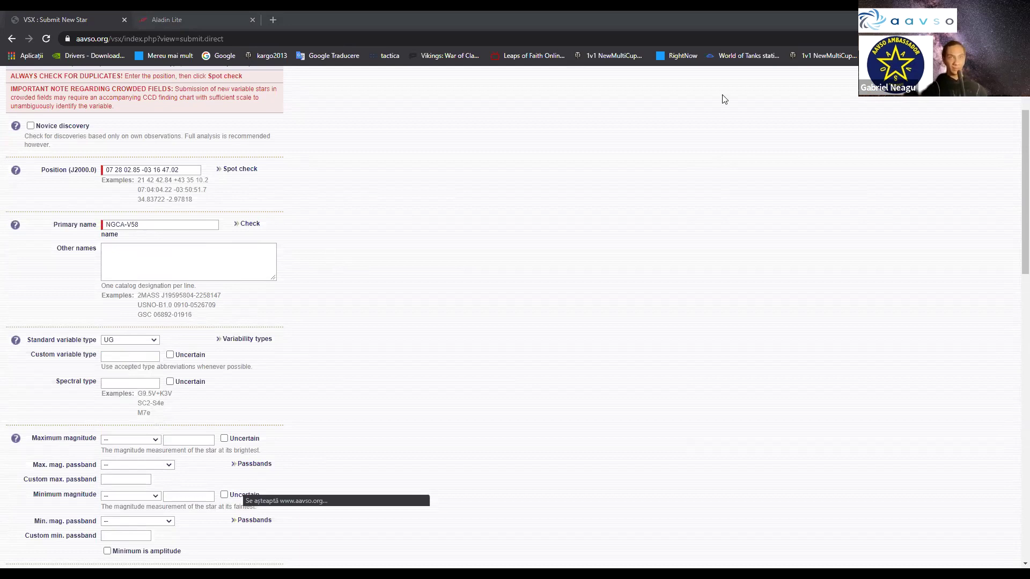
scroll(155, 313, "down", 1)
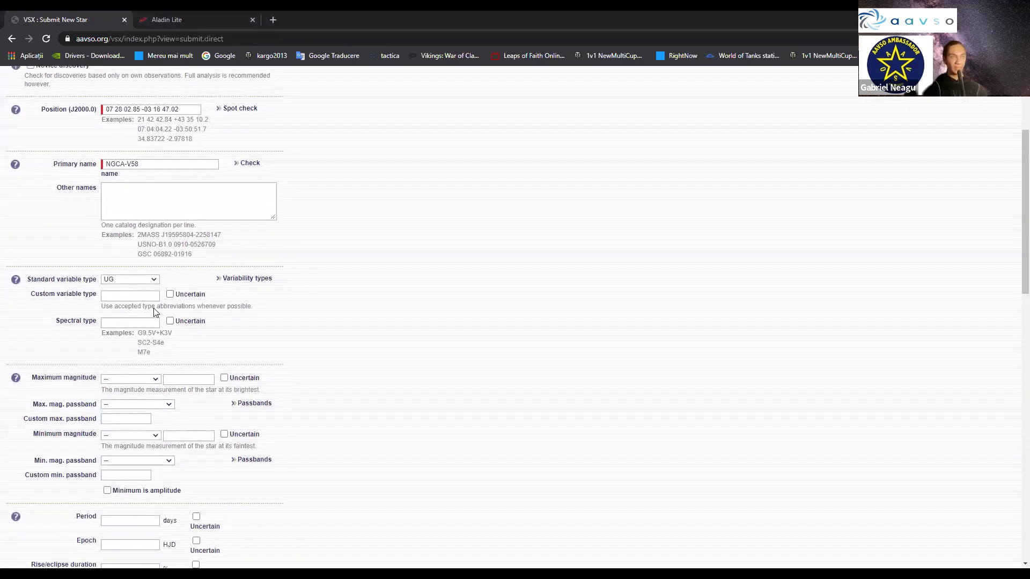
scroll(154, 312, "down", 5)
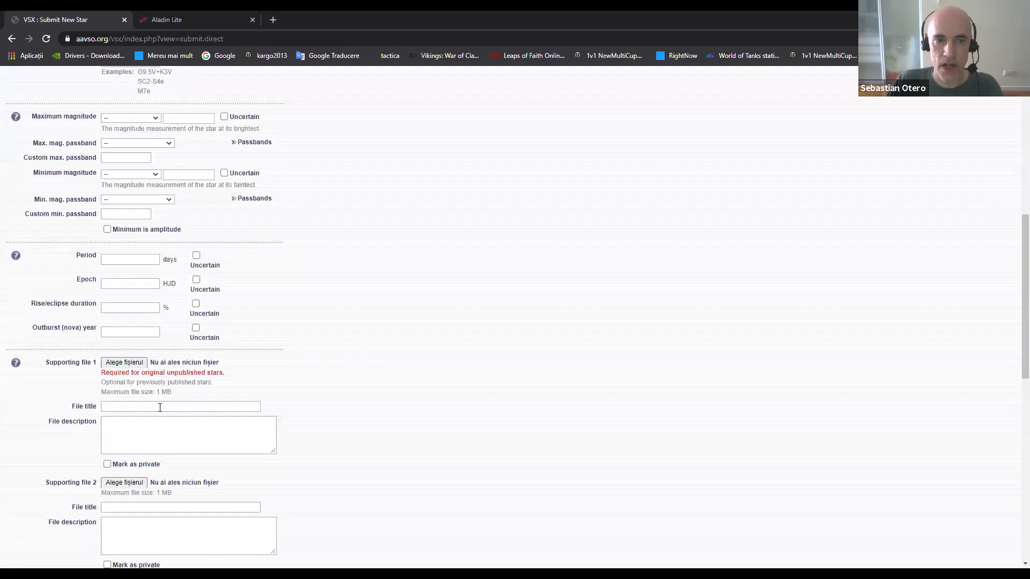
scroll(160, 408, "up", 2)
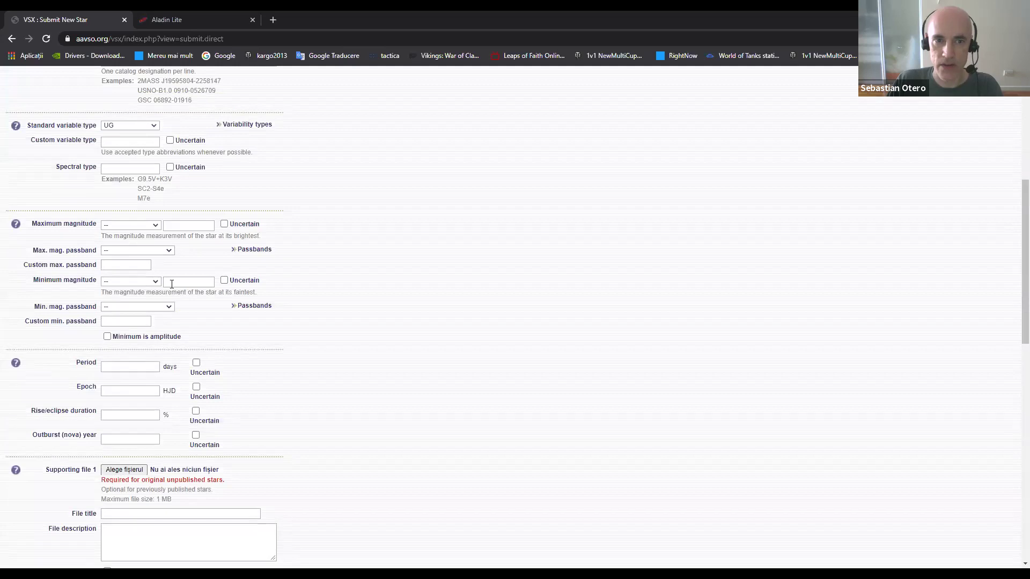
scroll(172, 284, "up", 3)
scroll(133, 348, "down", 6)
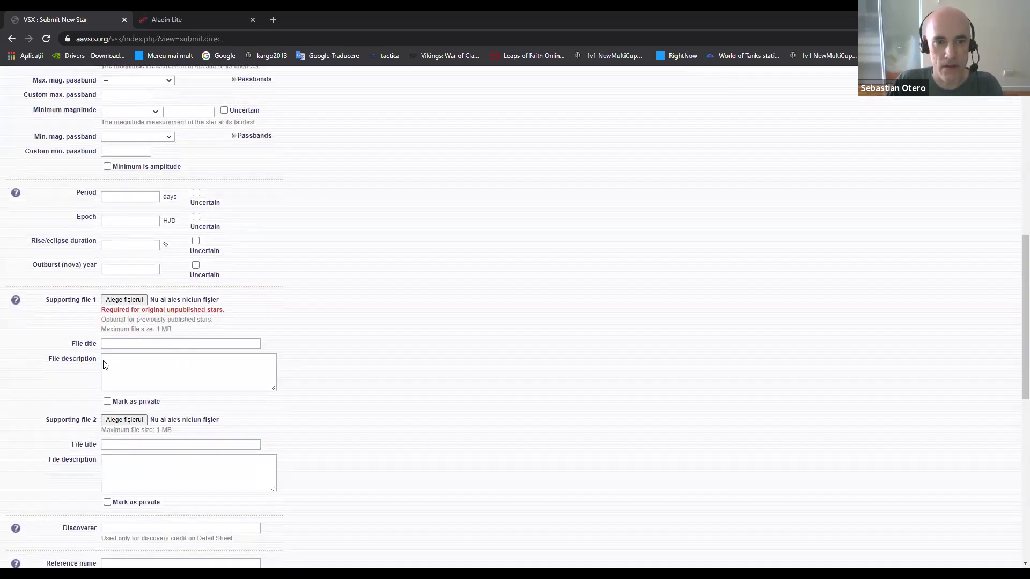
- Fill in the Discoverer field with both discoverers' names and mark the new star submission as draft only
scroll(107, 367, "down", 3)
left_click(122, 375)
key("Down")
key("Return")
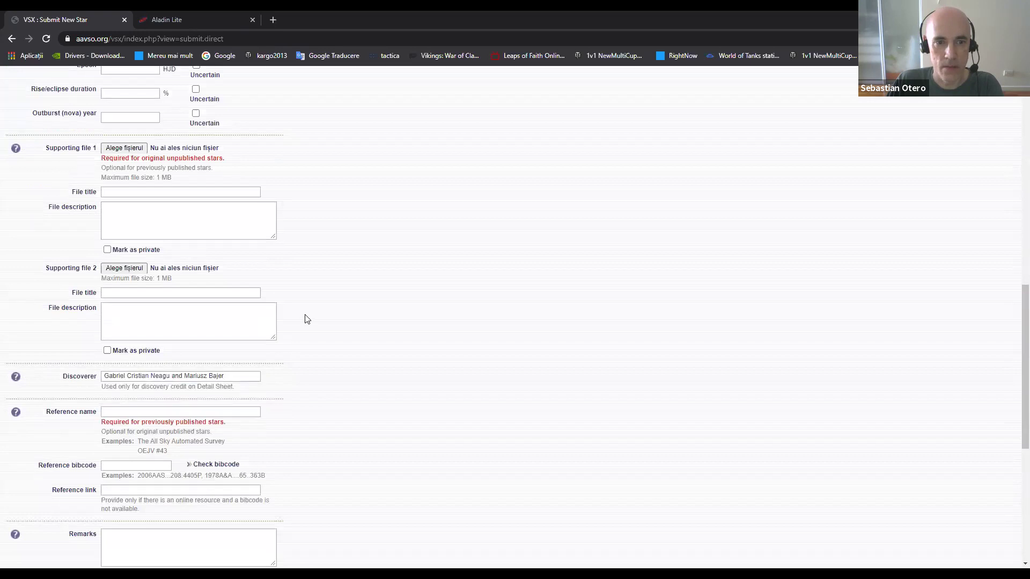
scroll(150, 466, "down", 6)
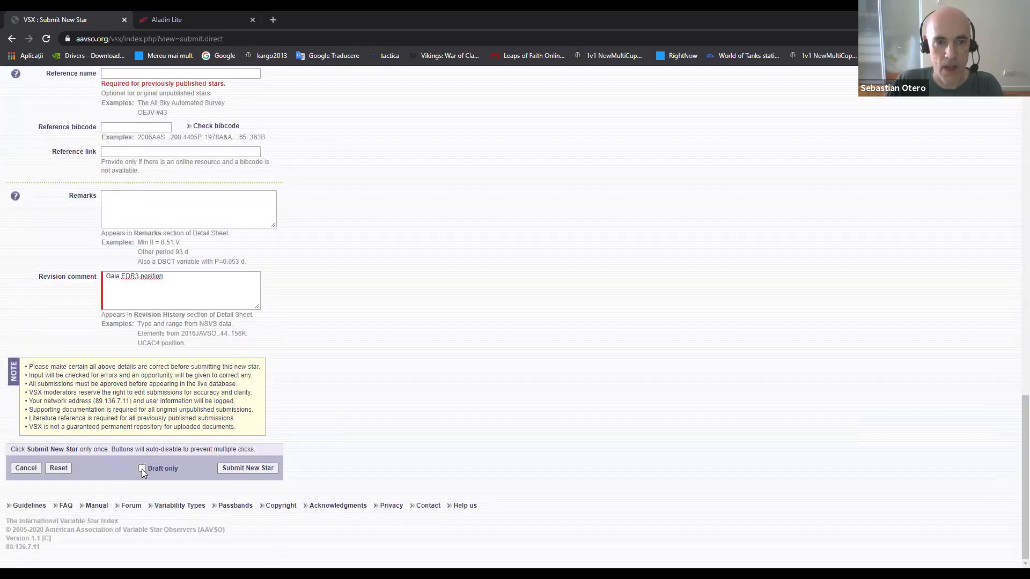
- Attach JD plot.png from the Raport folder inside Webminar 18 dec on the Desktop as supporting file 1
scroll(151, 450, "up", 4)
scroll(156, 417, "up", 4)
scroll(121, 218, "down", 2)
left_click(134, 135)
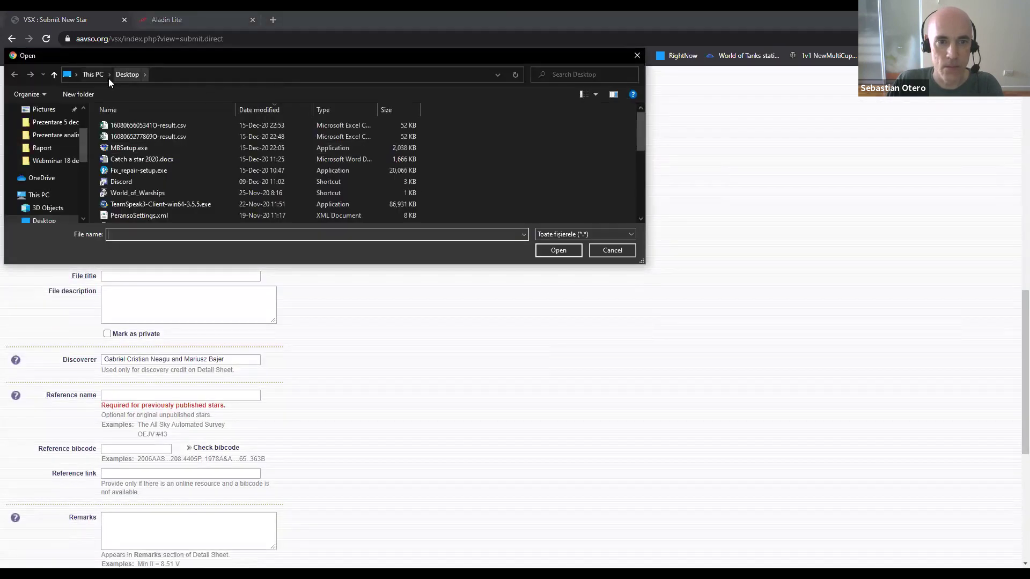
left_click(139, 150)
scroll(138, 154, "down", 5)
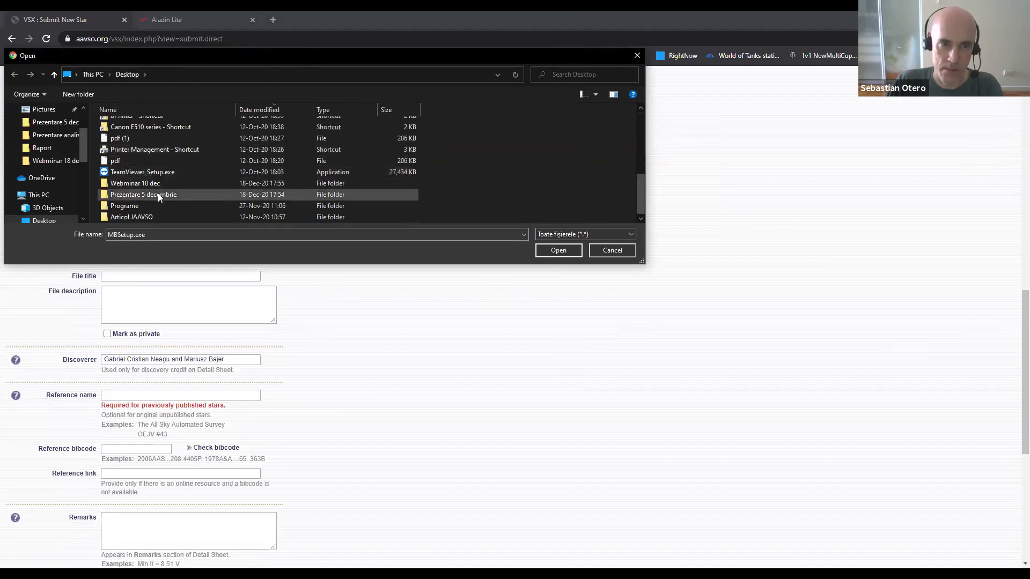
double_click(145, 185)
double_click(124, 144)
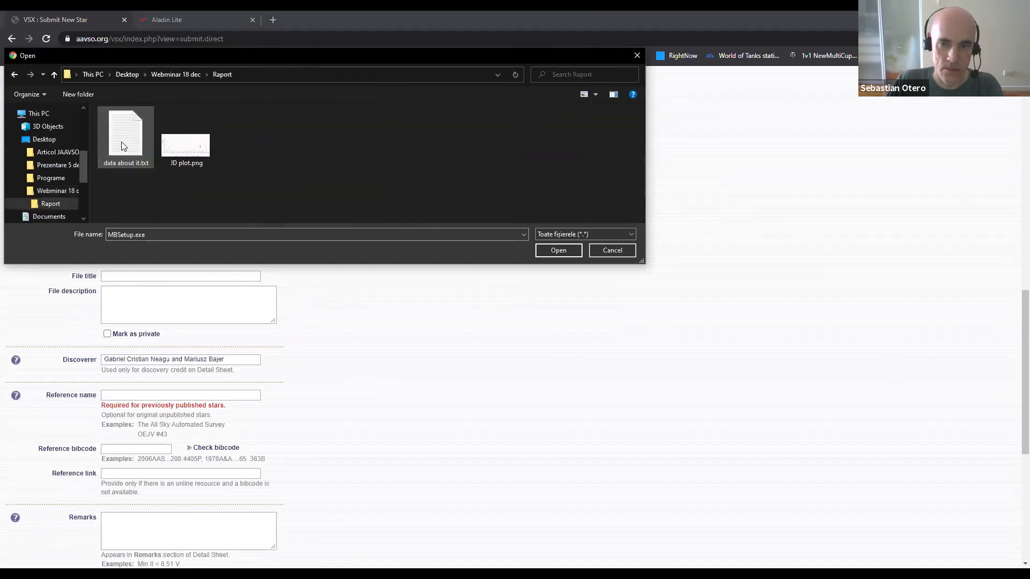
left_click(191, 147)
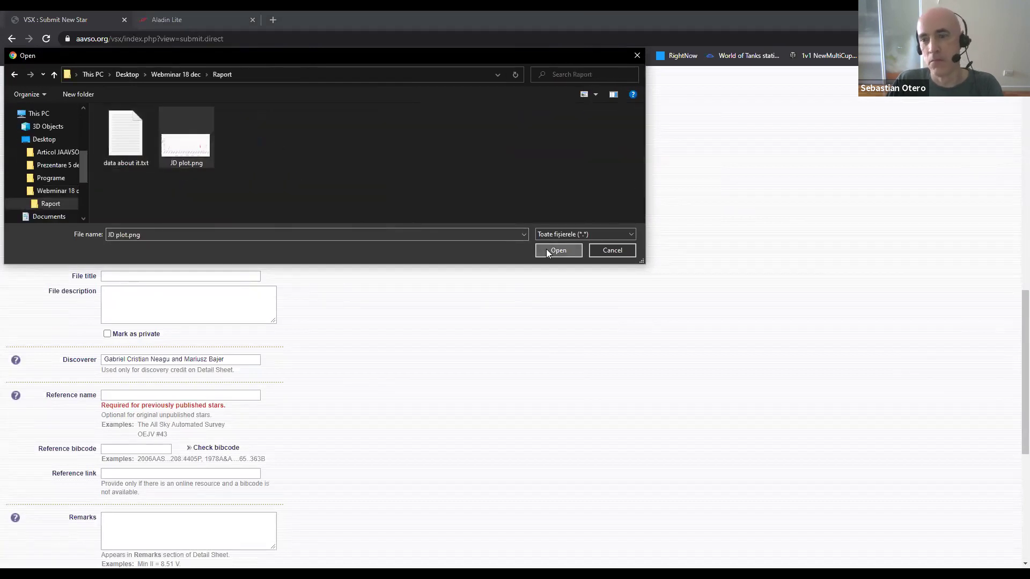
left_click(558, 250)
- Title supporting file 1 "JD plot" and describe it as "JD plot with ZTF and Pan-STARRS data"
left_click(134, 275)
left_click(131, 174)
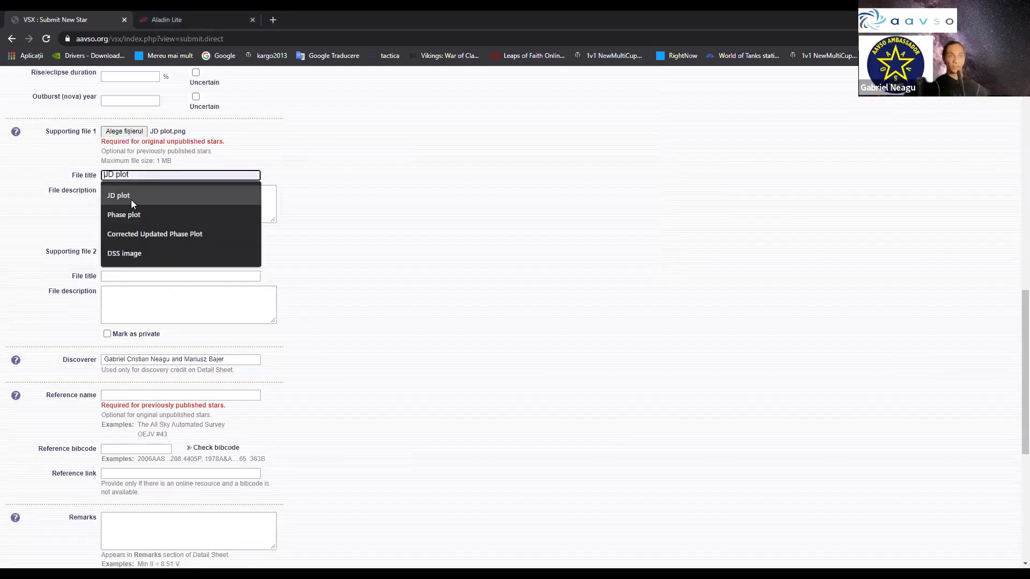
left_click(130, 200)
scroll(151, 224, "up", 1)
left_click(218, 265)
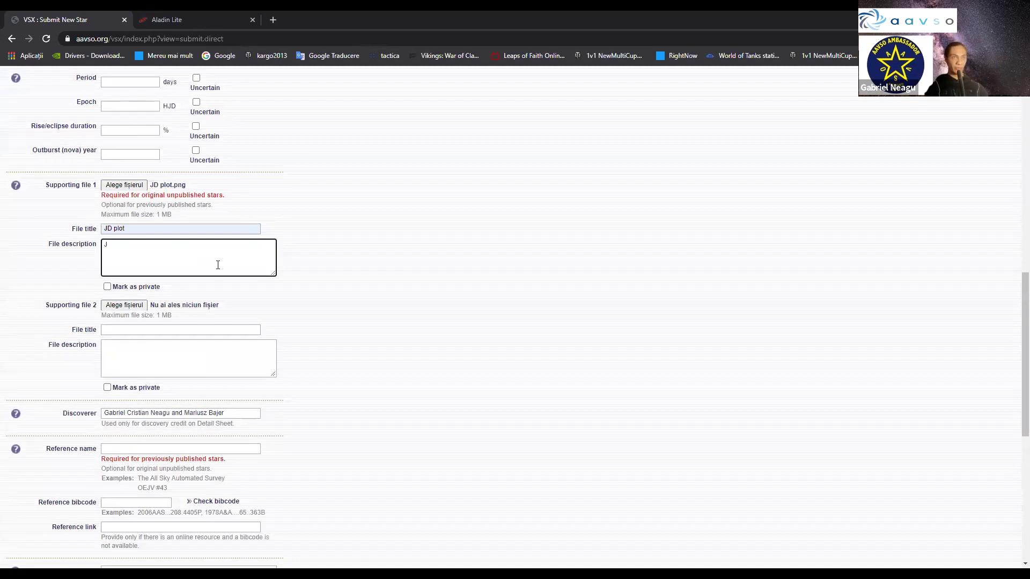
type("D plot with ZTF and PS1 data")
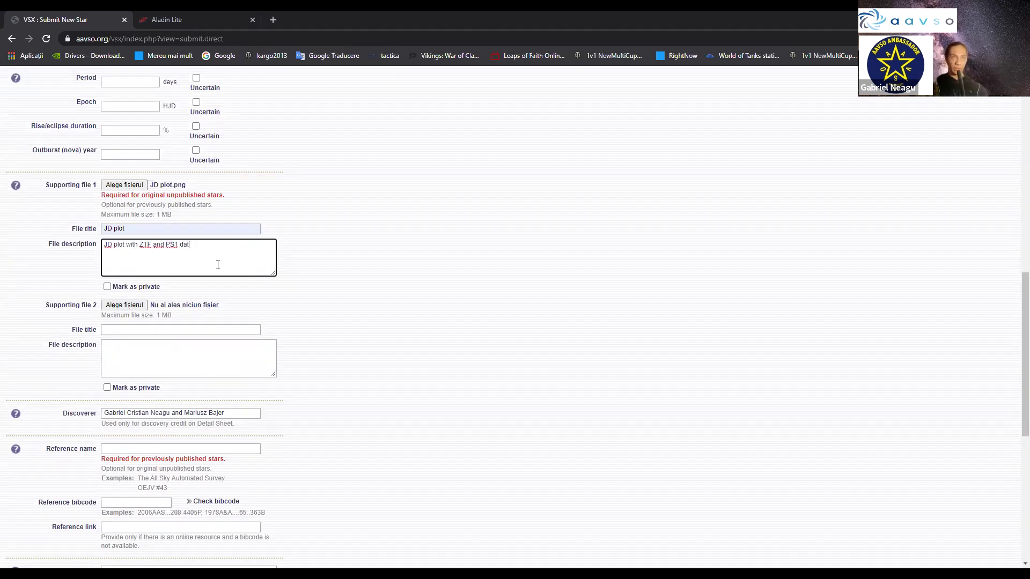
key("BackSpace")
type("an-STARRS dat")
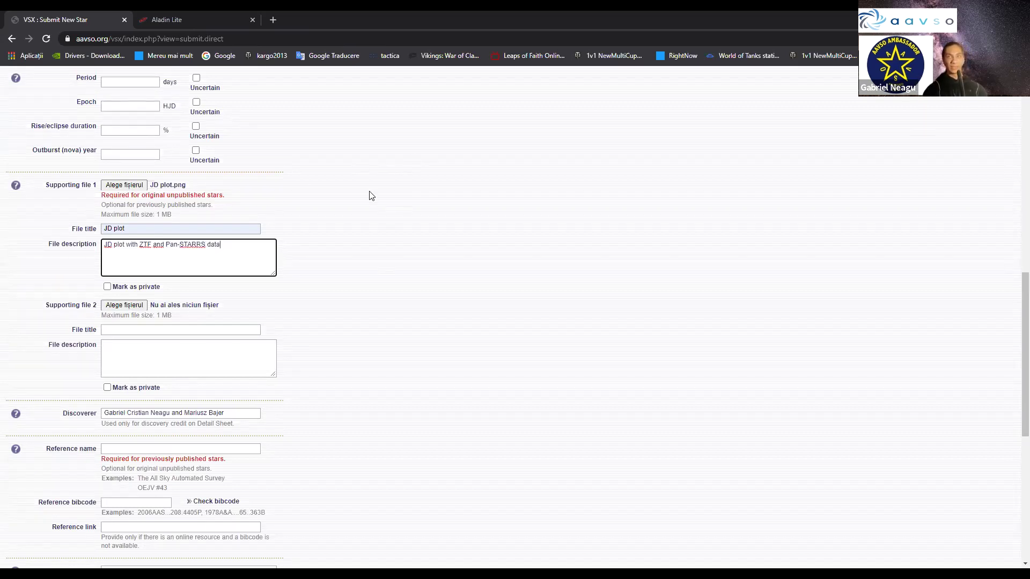
left_click(429, 228)
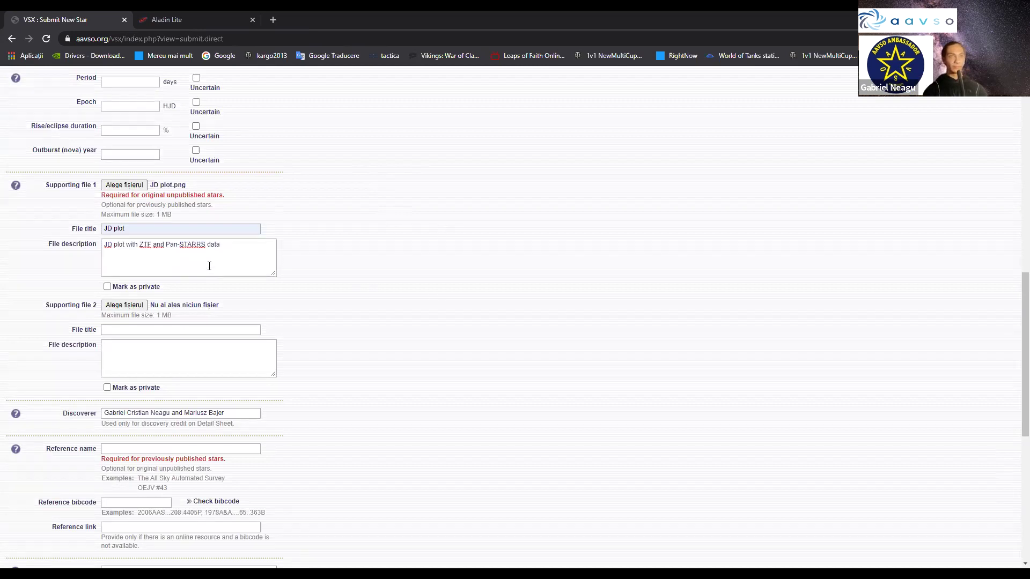
- Submit the new star form as a draft
scroll(221, 260, "down", 1)
scroll(158, 160, "down", 6)
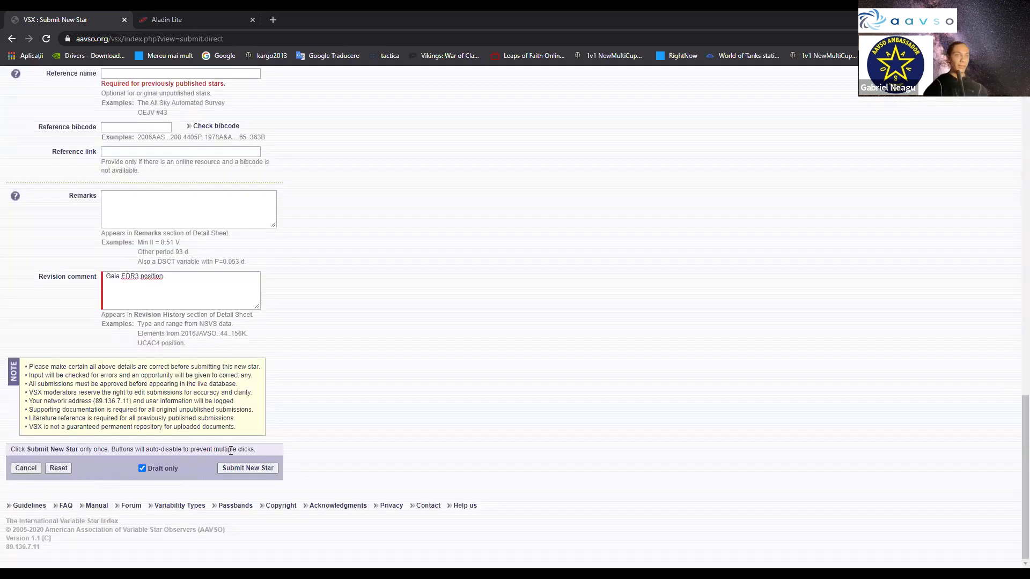
left_click(237, 468)
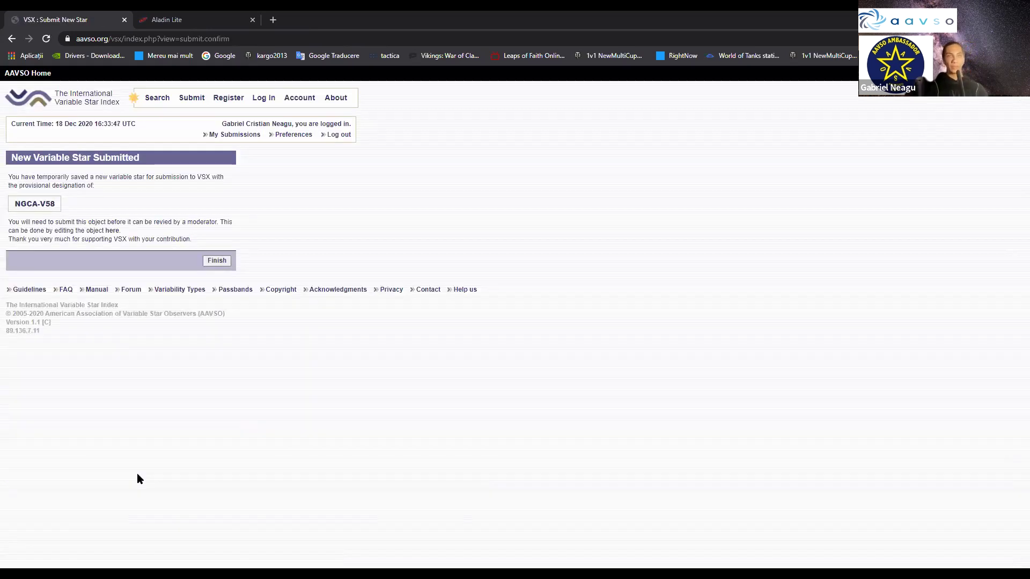
- Open the NGCA-V58 draft for editing from the account's submissions and view its uploaded JD plot
left_click(227, 136)
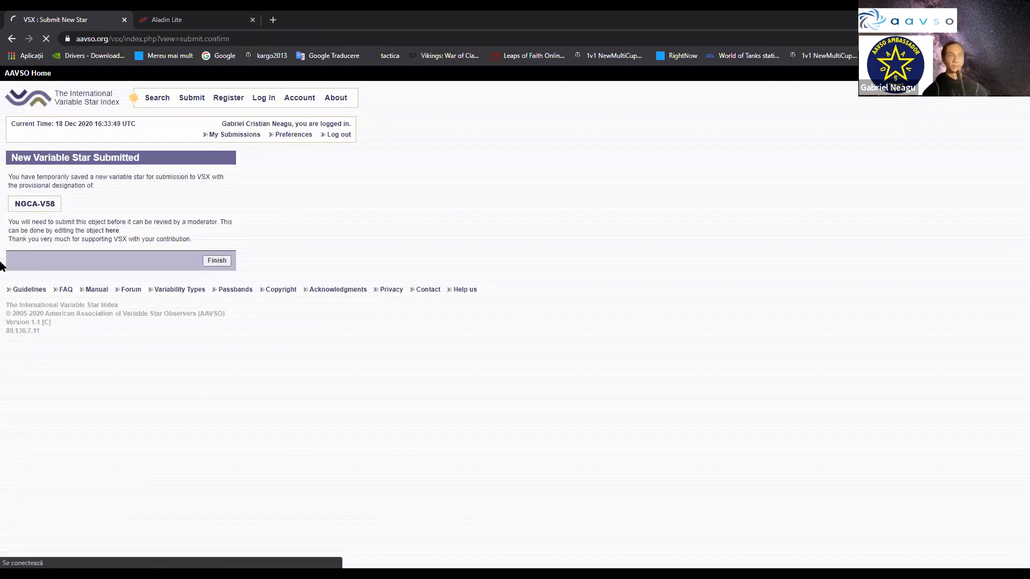
left_click(41, 221)
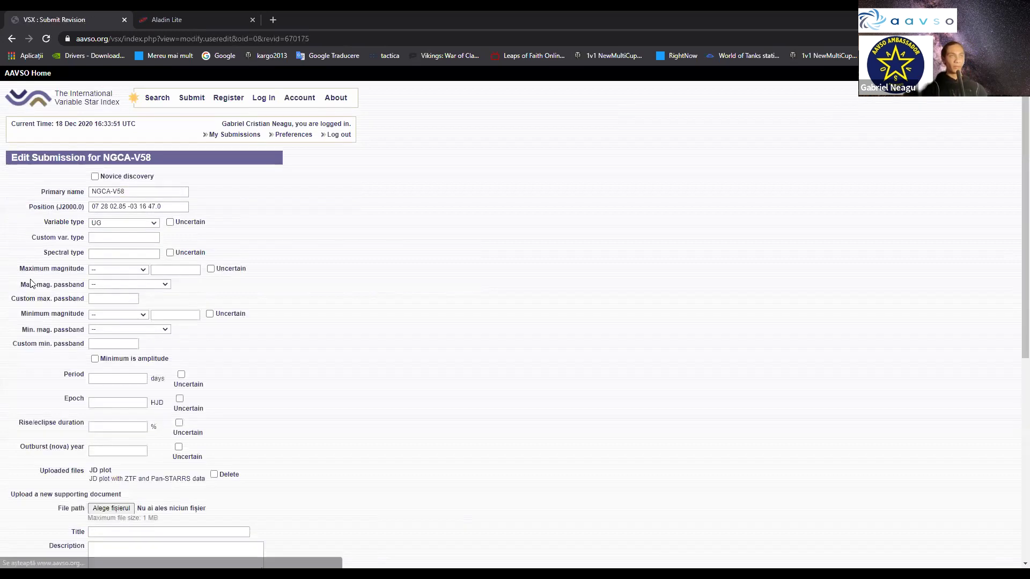
scroll(85, 280, "down", 3)
left_click(98, 258)
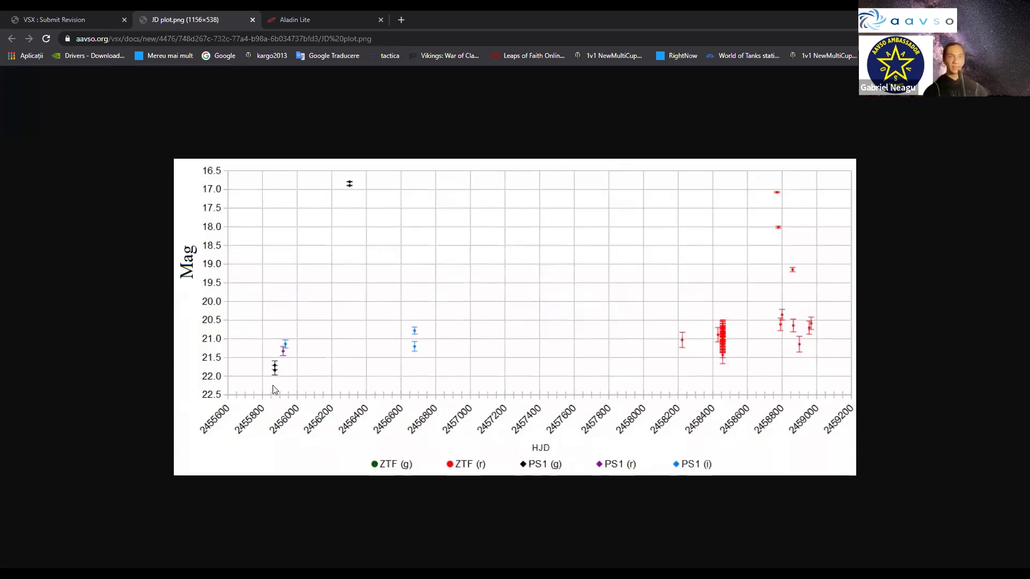
- Return to the submission form and set the maximum magnitude to 16.7 and the minimum magnitude to 21.7
left_click(106, 17)
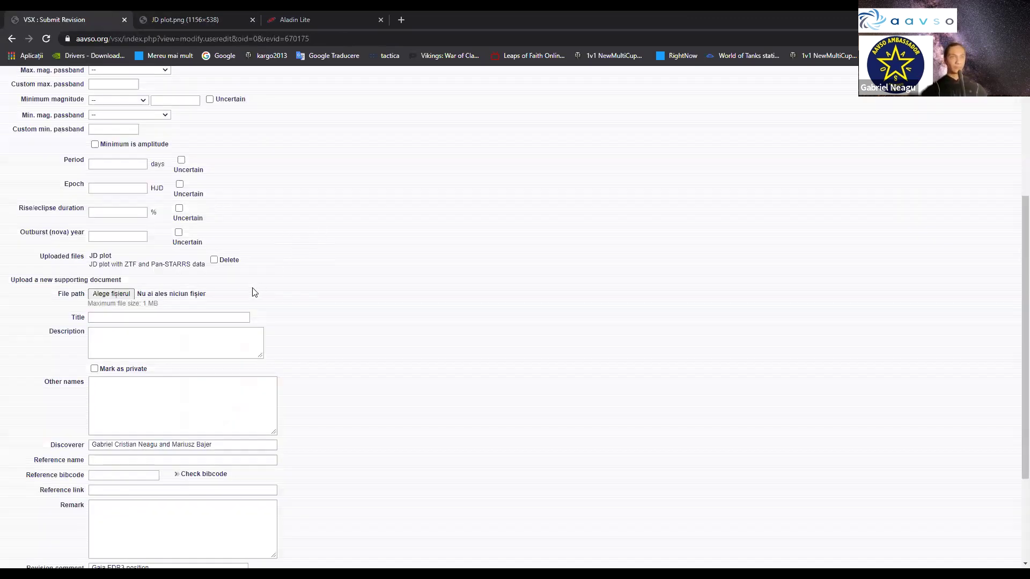
scroll(253, 292, "up", 2)
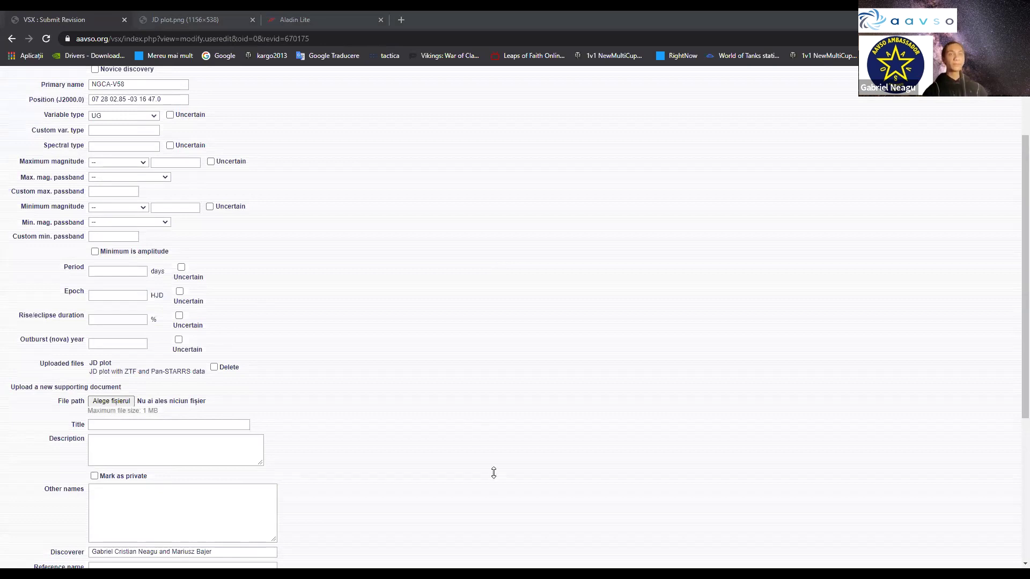
left_click(173, 163)
type("16.7")
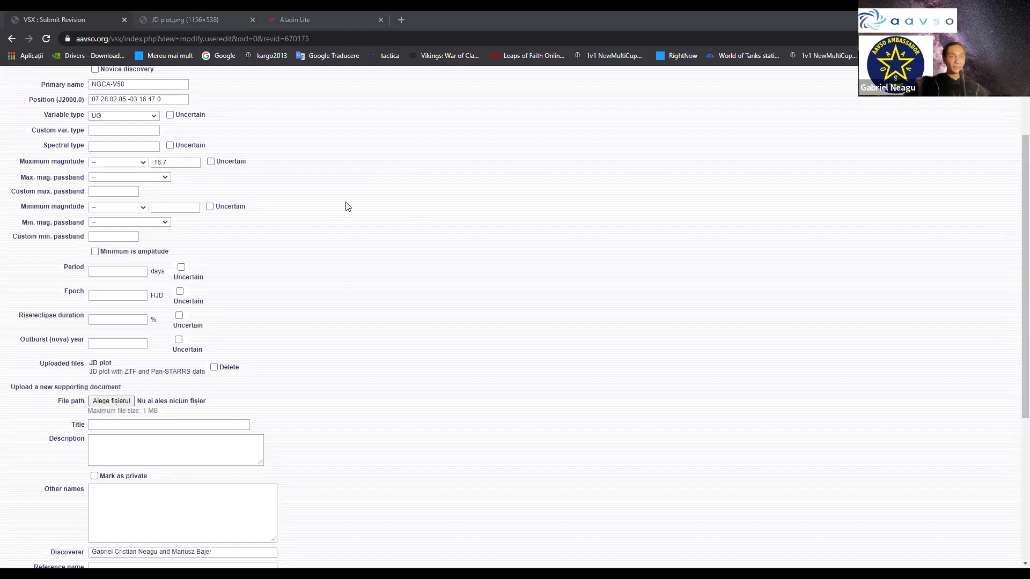
left_click(166, 207)
type("21.7")
- Set both the maximum and minimum magnitude passbands to g (Sloan)
left_click(110, 177)
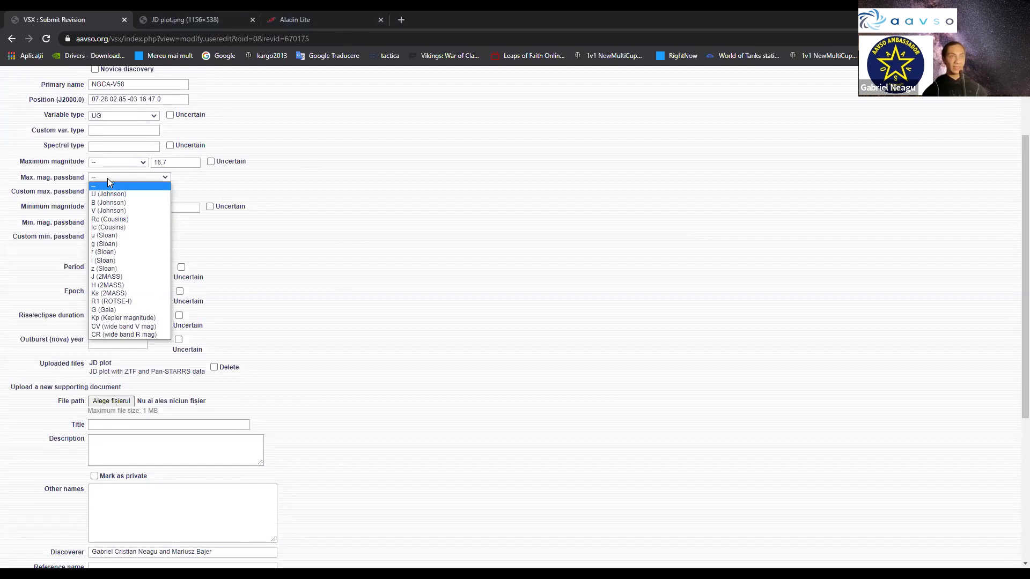
left_click(108, 244)
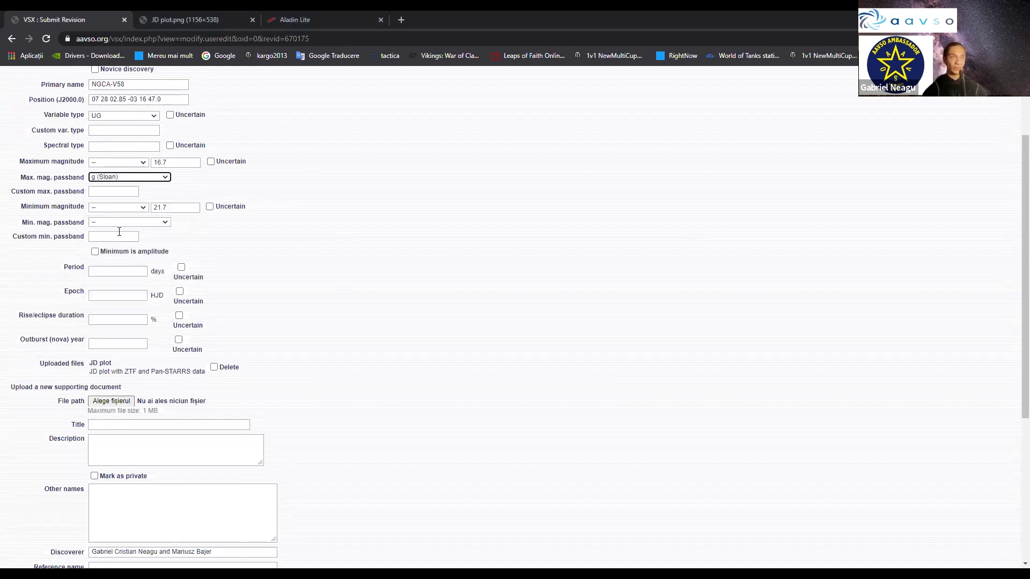
left_click(124, 223)
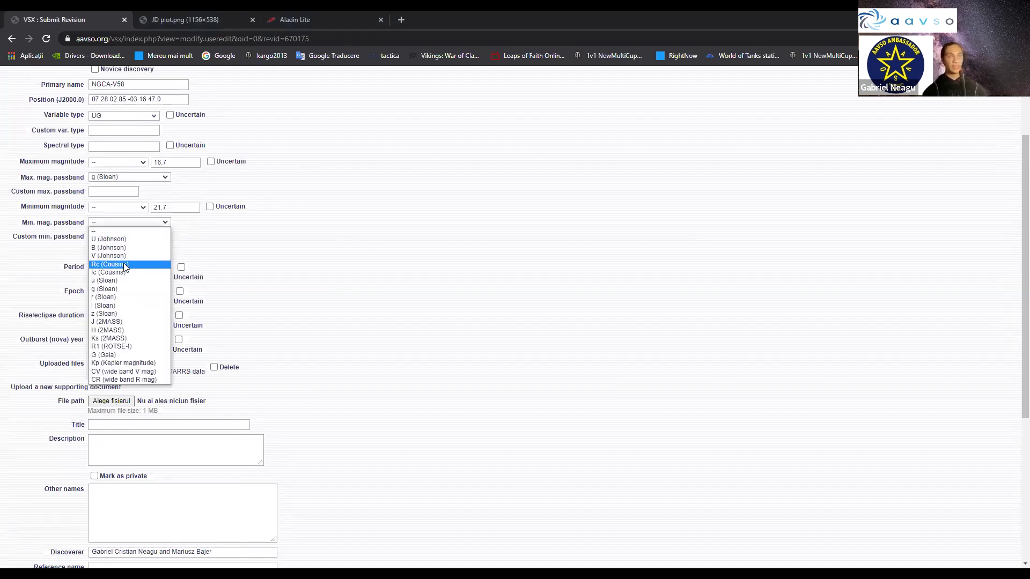
left_click(113, 288)
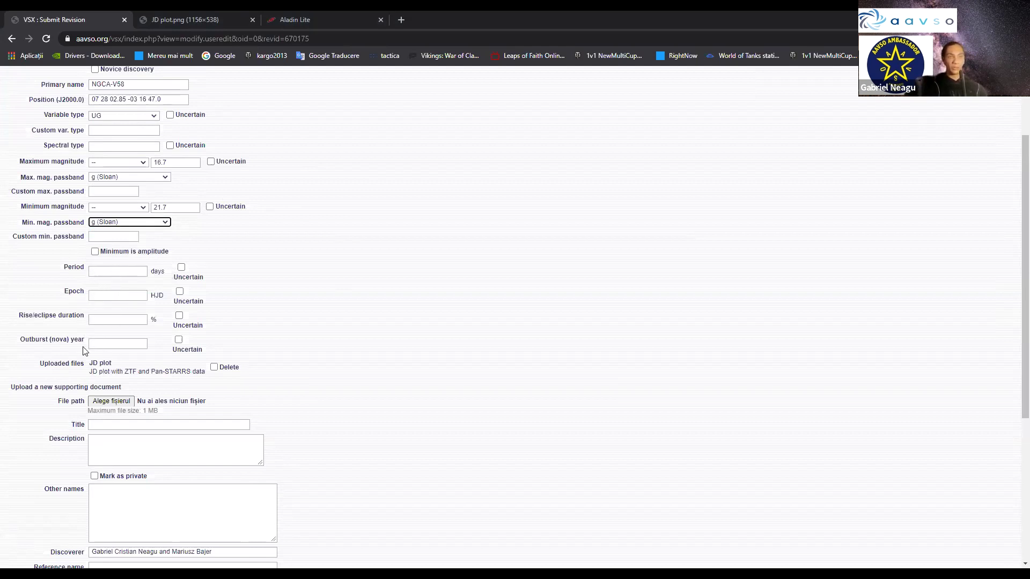
- Review the NGCA-V58 submission's fields from the primary name down to the revision comment
scroll(75, 355, "up", 2)
scroll(123, 365, "down", 1)
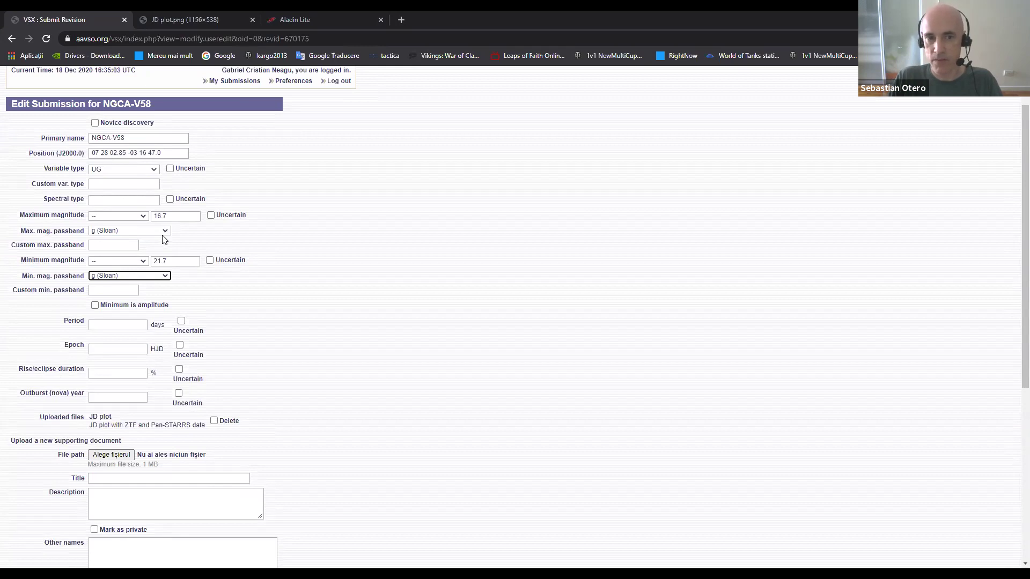
left_click(349, 205)
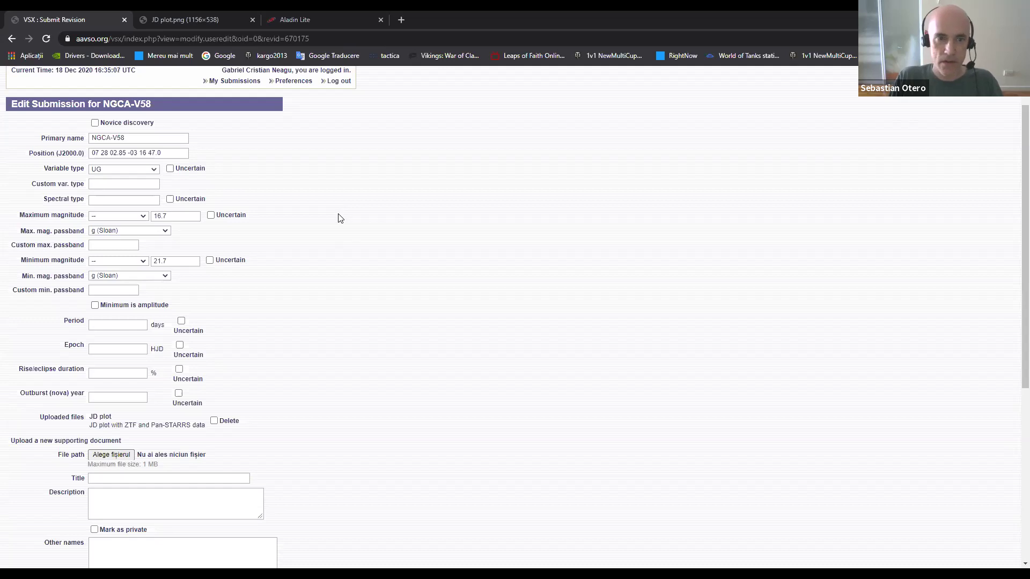
scroll(339, 218, "down", 1)
scroll(306, 236, "down", 3)
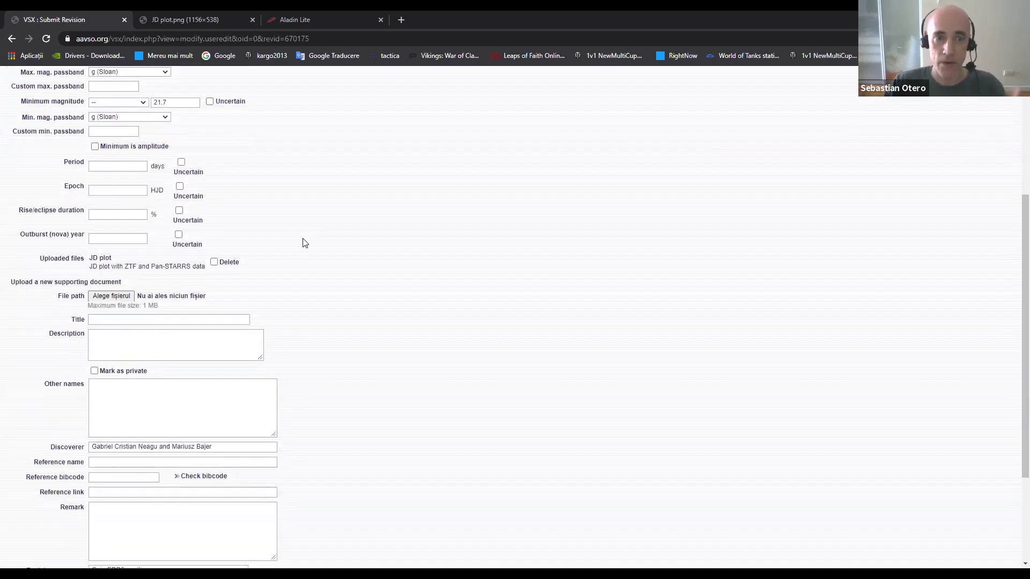
scroll(301, 249, "down", 2)
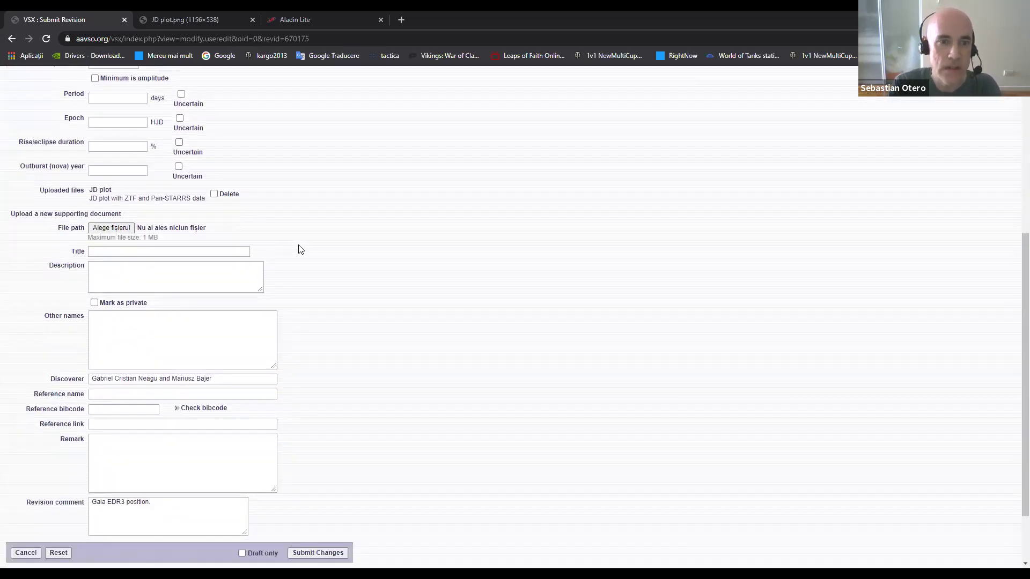
scroll(301, 249, "up", 2)
scroll(300, 249, "up", 1)
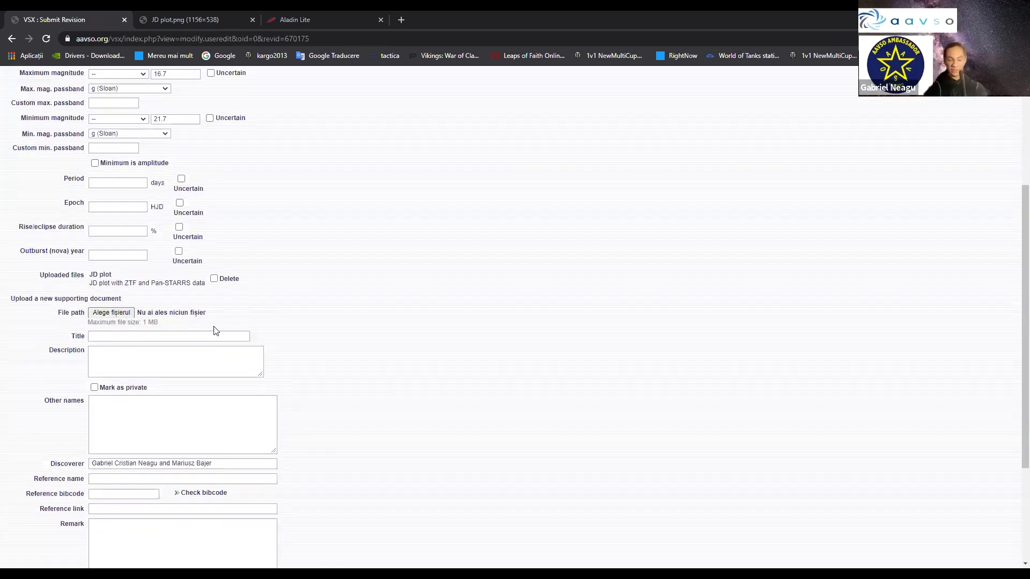
scroll(287, 291, "up", 3)
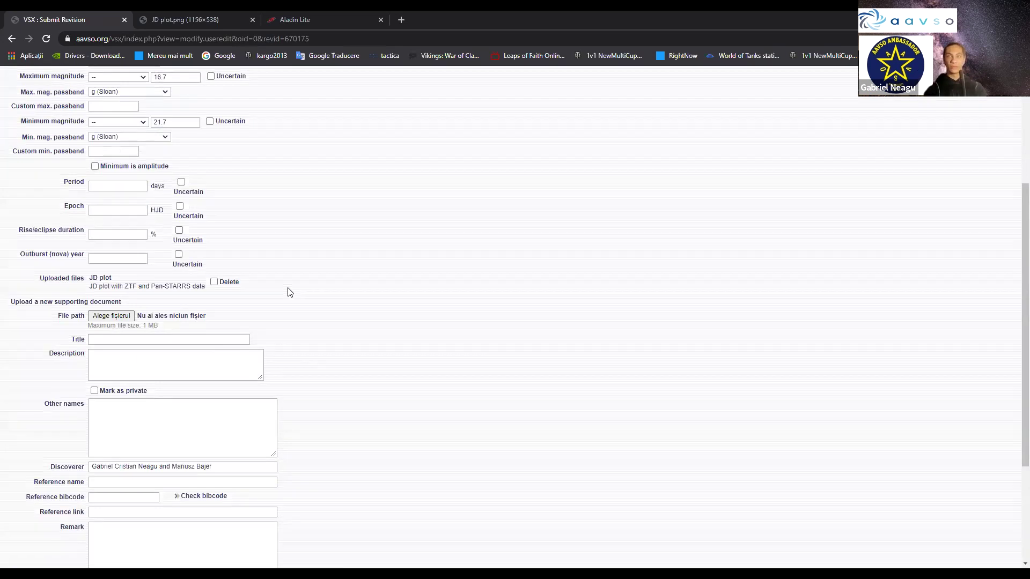
scroll(321, 274, "down", 4)
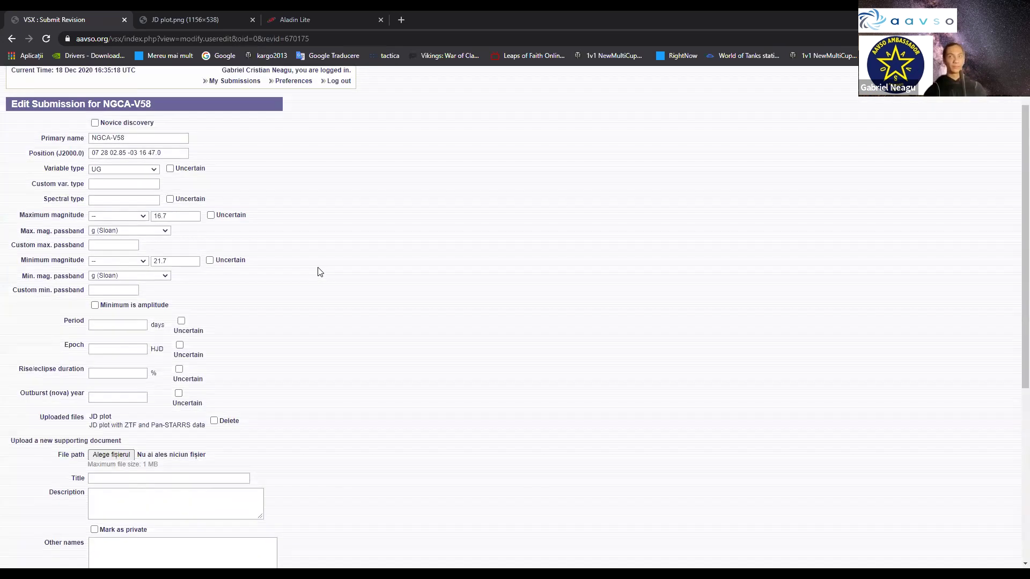
scroll(319, 279, "down", 2)
scroll(236, 306, "up", 5)
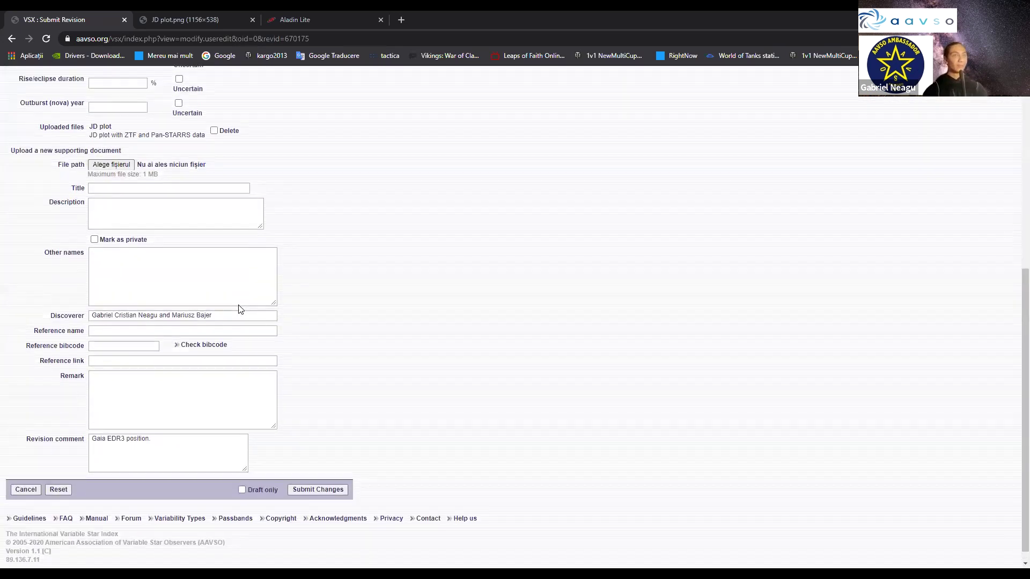
scroll(192, 343, "down", 1)
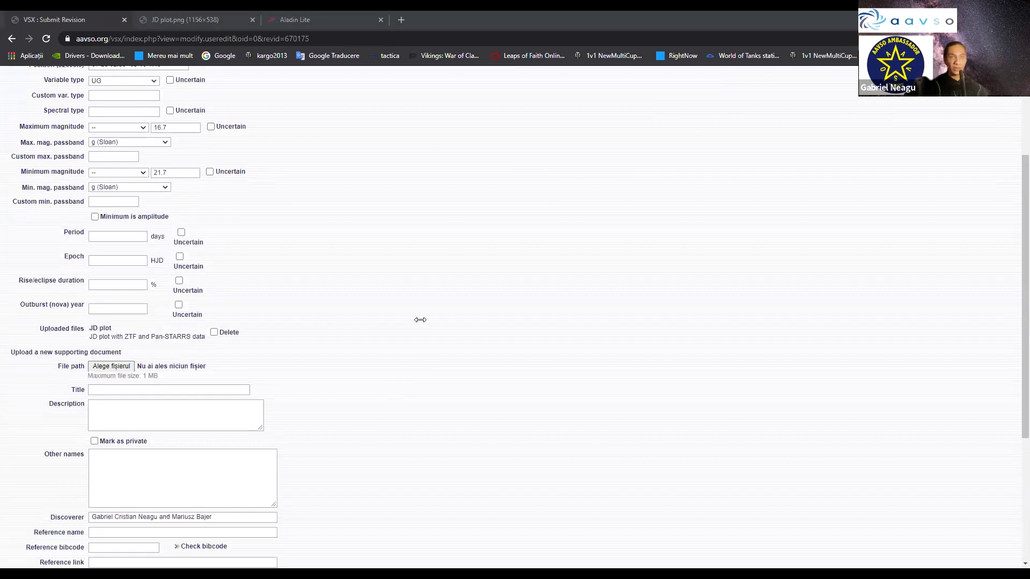
scroll(285, 299, "up", 3)
scroll(285, 299, "down", 3)
scroll(148, 394, "down", 1)
left_click(130, 398)
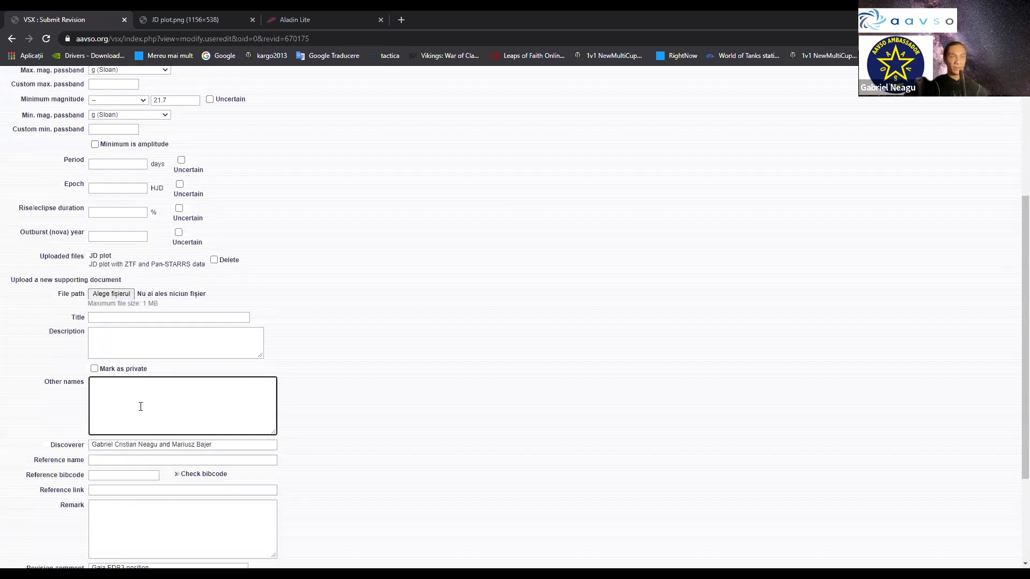
key("ctrl+v")
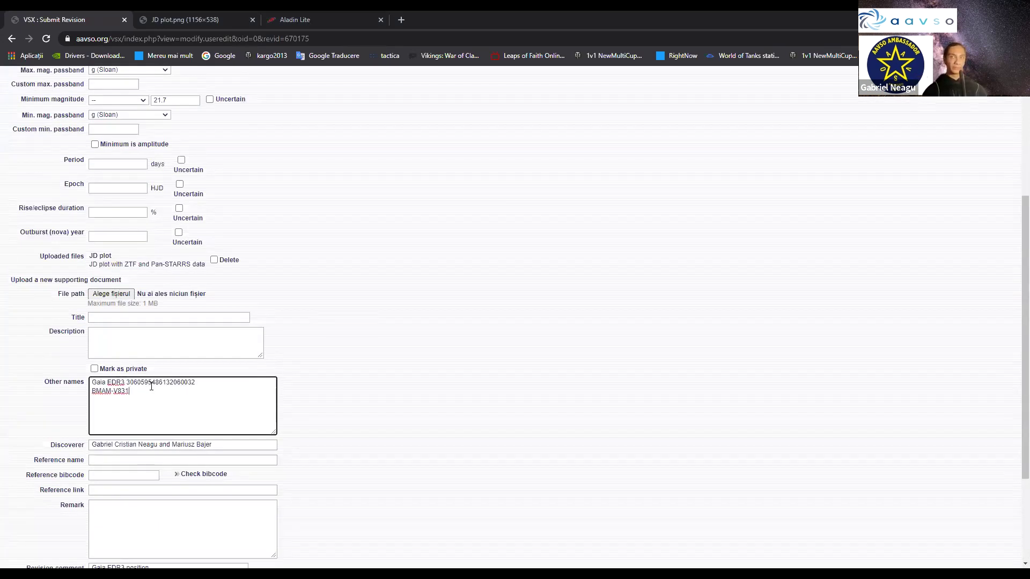
left_click_drag(131, 387, 83, 398)
left_click(174, 403)
scroll(271, 370, "down", 2)
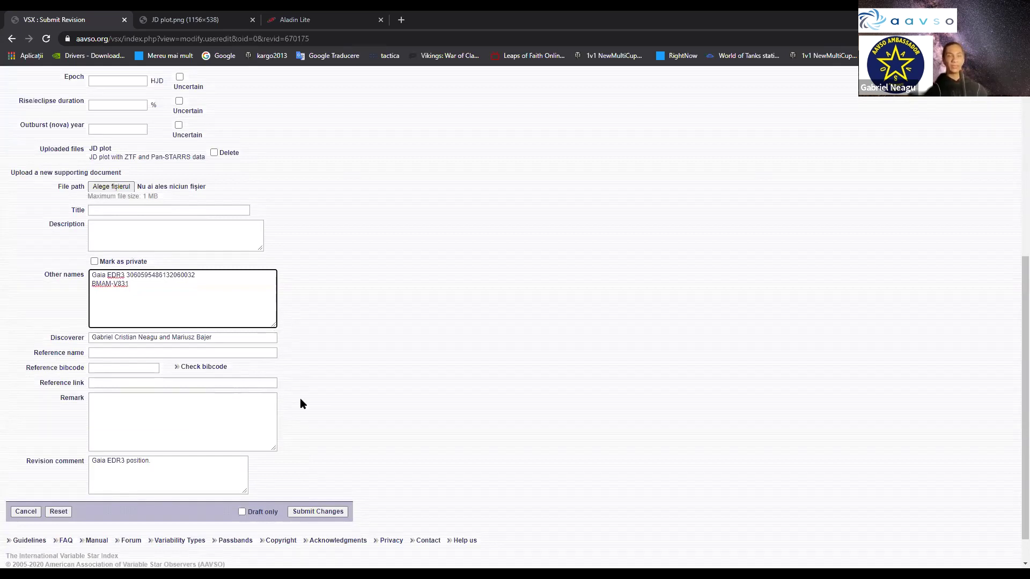
- Enter the 2016 paper "The Pan-STARRS1 Surveys" as the reference name, with bibcode 2016arXiv161205560C
left_click(361, 325)
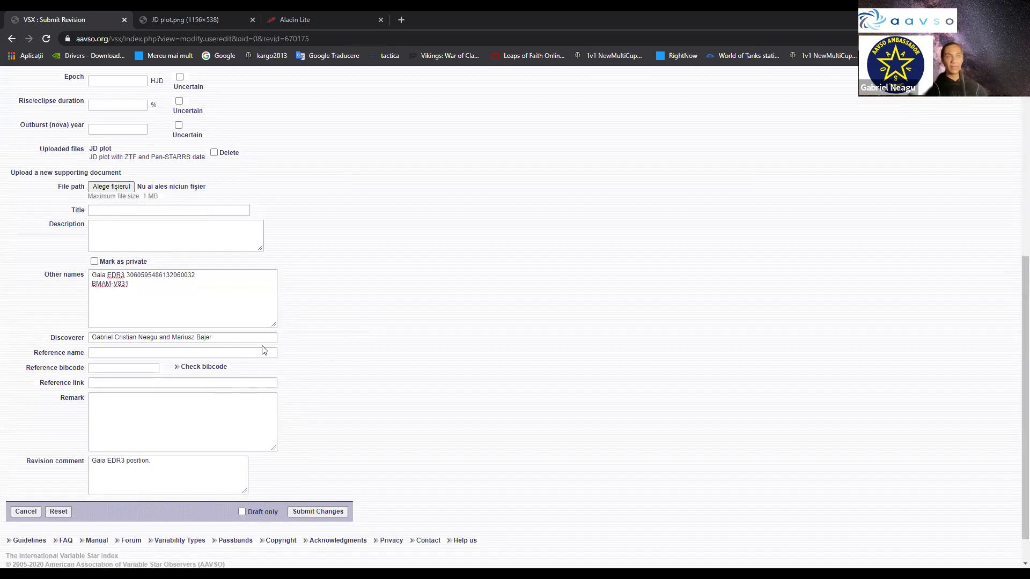
scroll(169, 311, "down", 1)
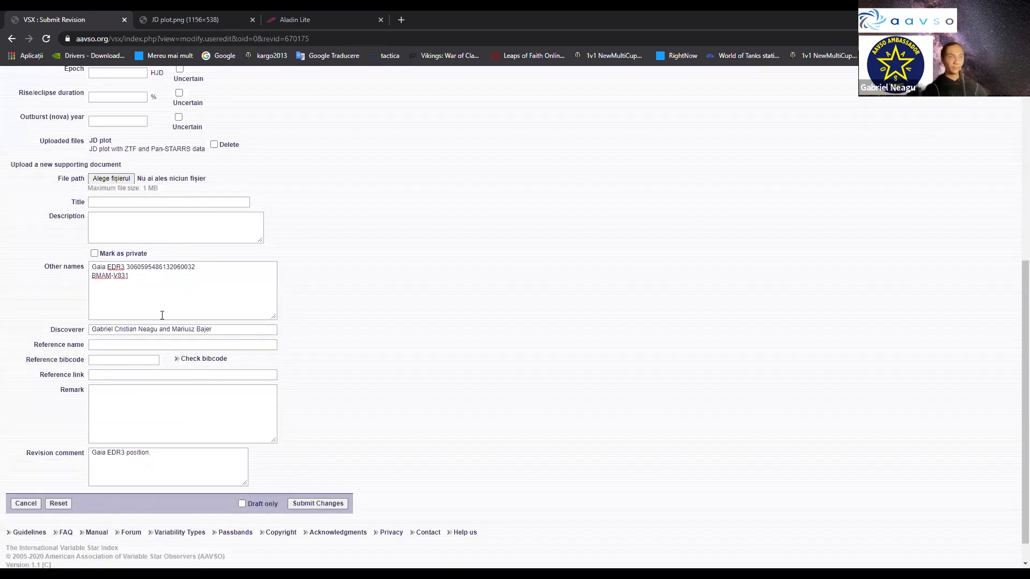
scroll(102, 405, "up", 7)
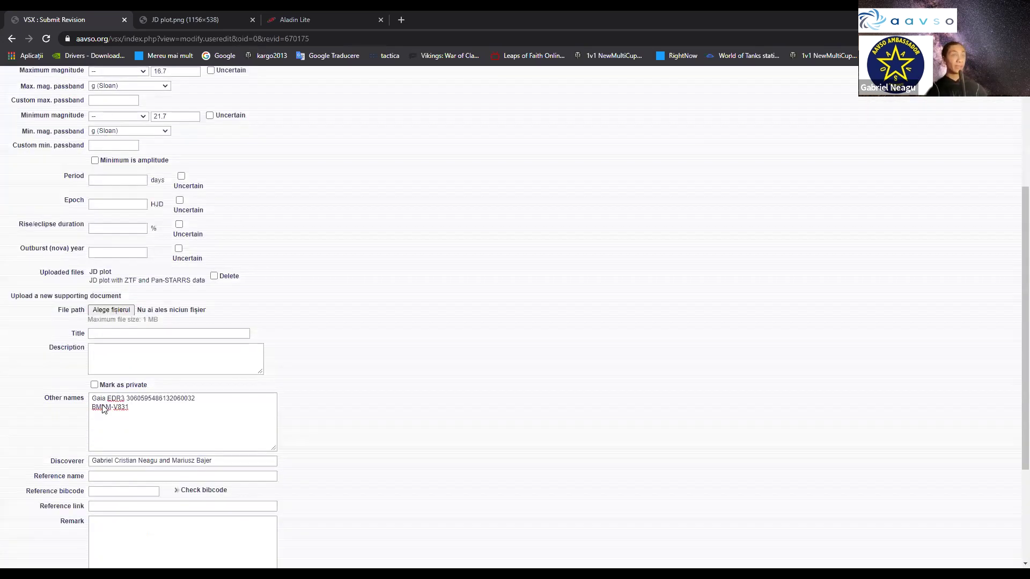
scroll(125, 322, "down", 7)
left_click(100, 319)
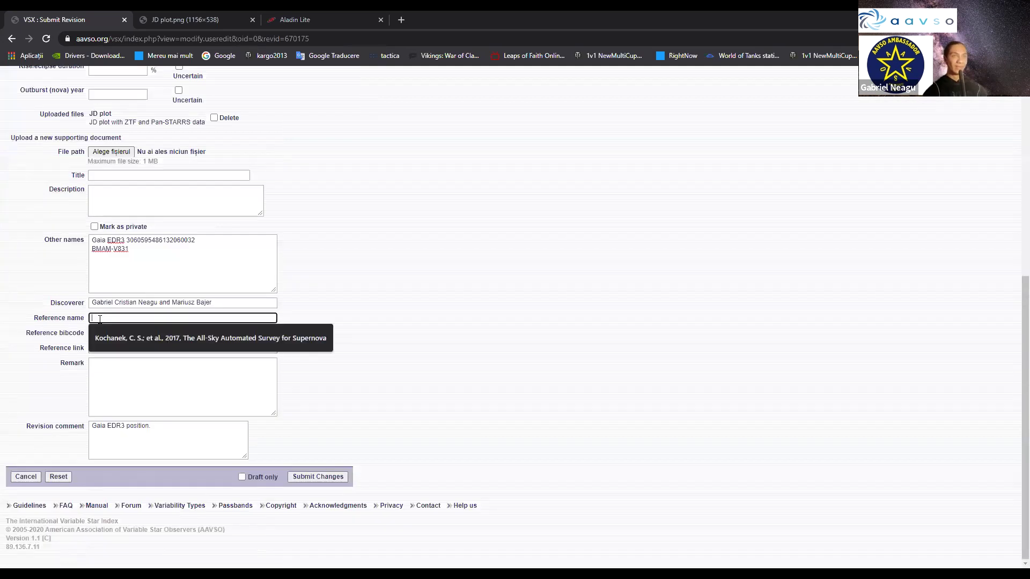
left_click(417, 267)
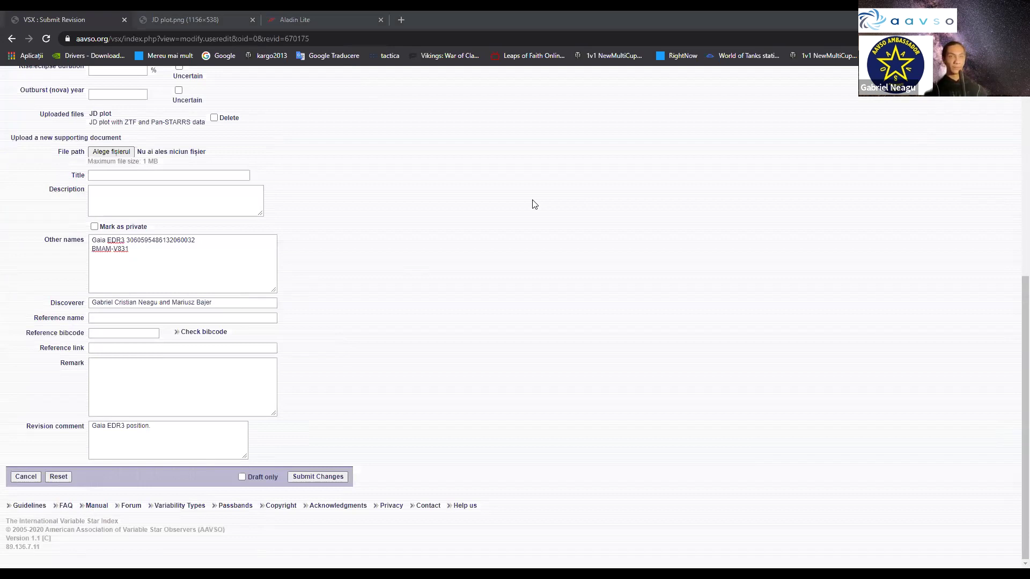
left_click(109, 319)
type("Chambers, K. C., et al., 2016,The Pan-STARRS1 Surveys")
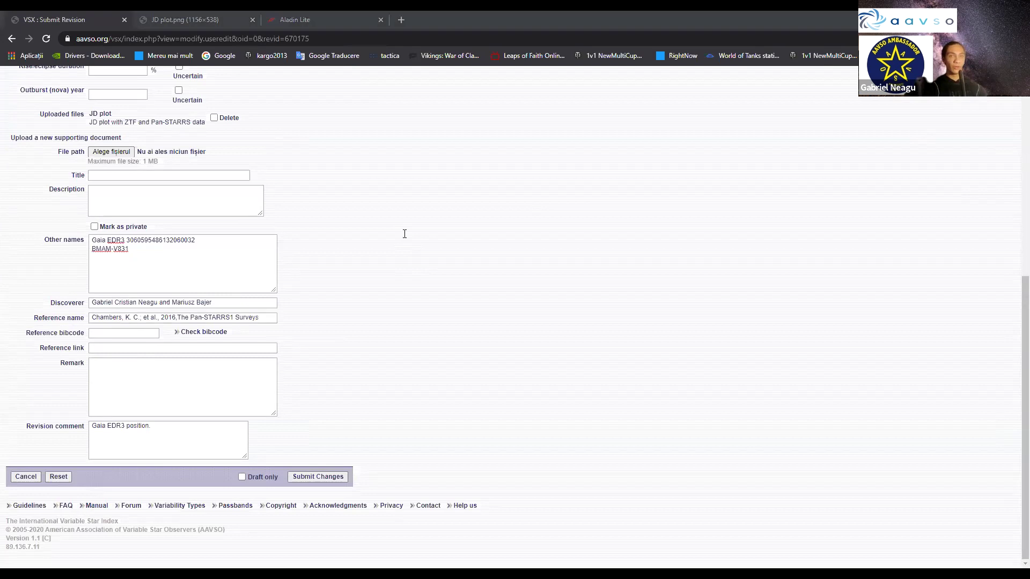
left_click(109, 333)
type("2016arXiv161205560C")
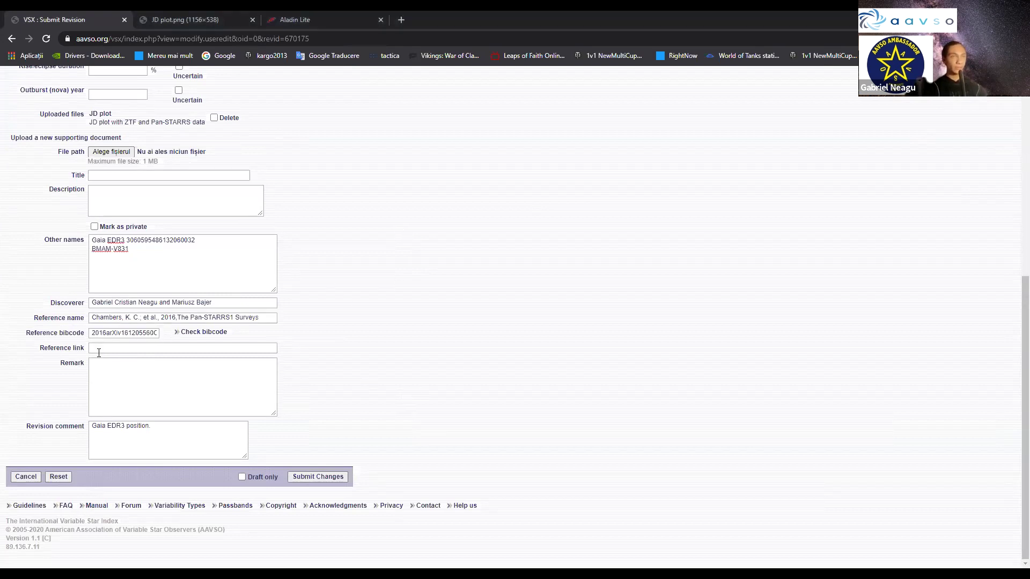
- Check the completed fields and save the submission's changes as draft only
scroll(98, 353, "up", 3)
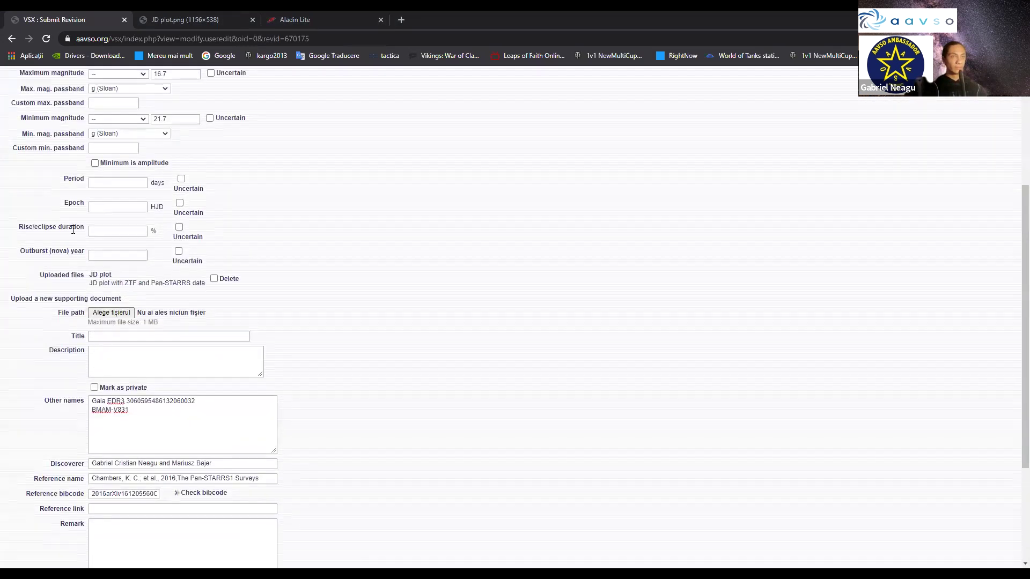
scroll(73, 229, "up", 3)
scroll(149, 299, "down", 2)
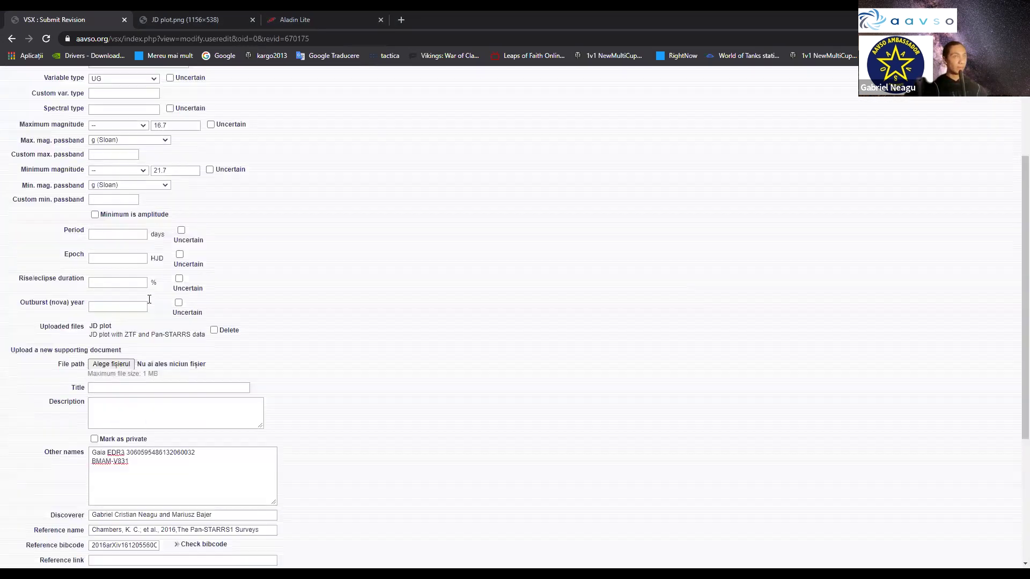
scroll(149, 298, "down", 4)
left_click(242, 477)
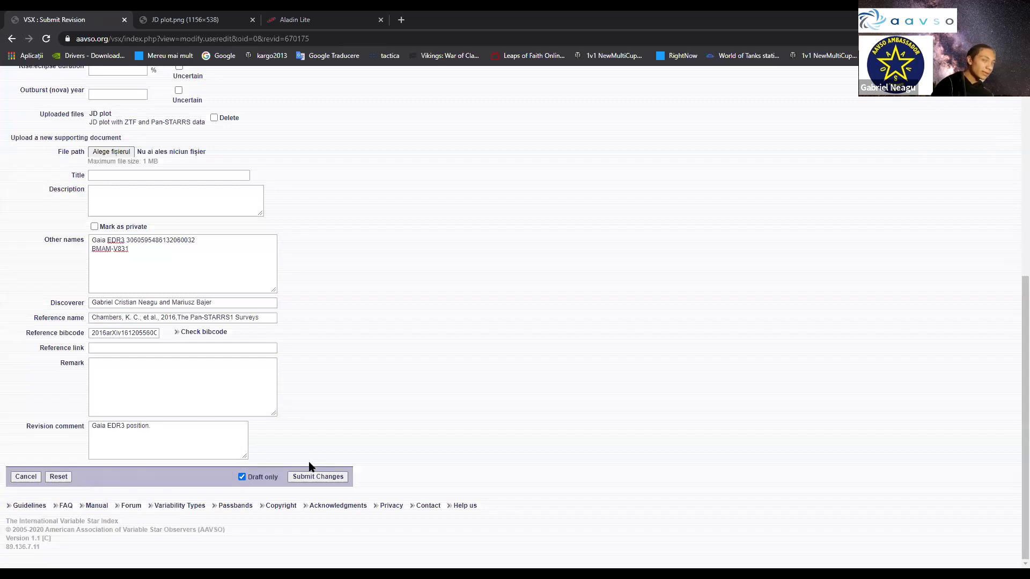
left_click(296, 477)
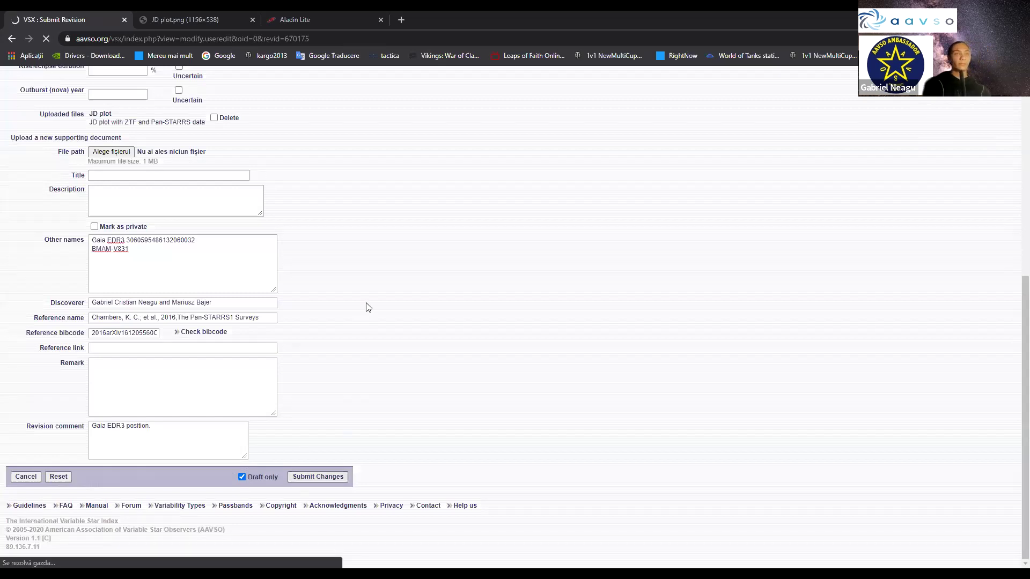
- Reopen the NGCA-V58 draft and add the 2019 Zwicky Transient Facility paper as a new reference, with bibcode 2019PASP..131a8003M
left_click(37, 245)
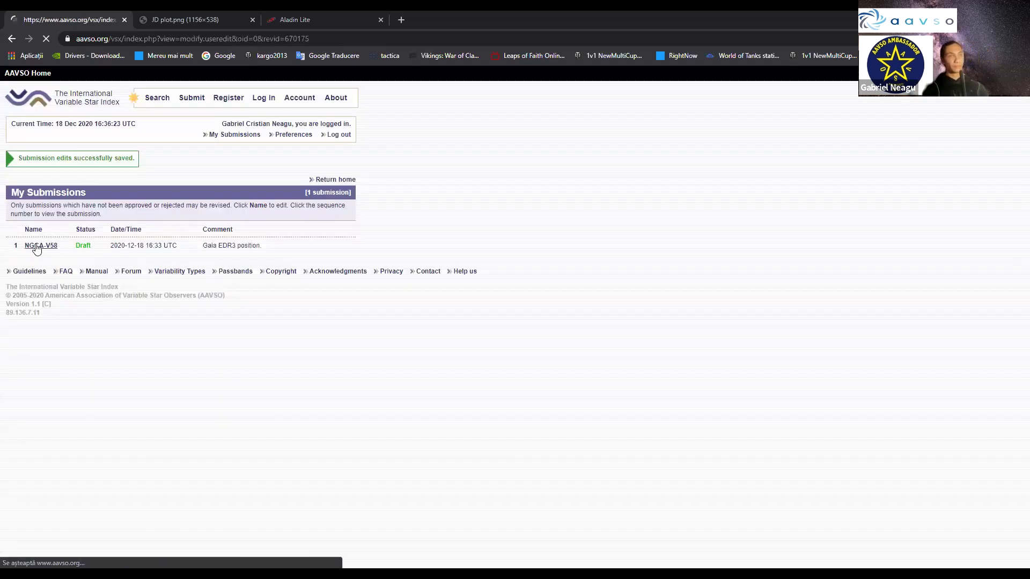
scroll(150, 294, "down", 8)
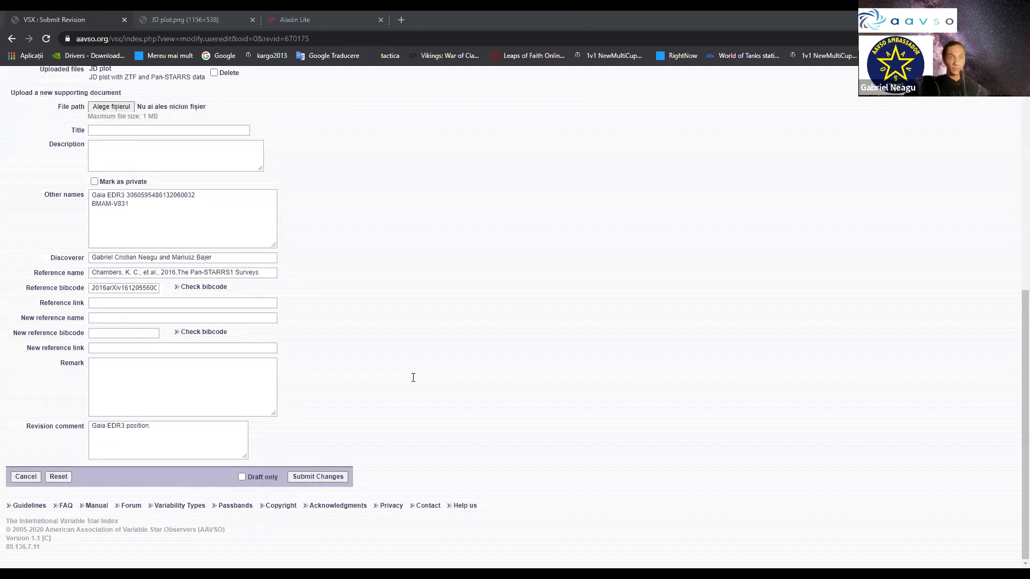
left_click(95, 316)
key("ctrl+v")
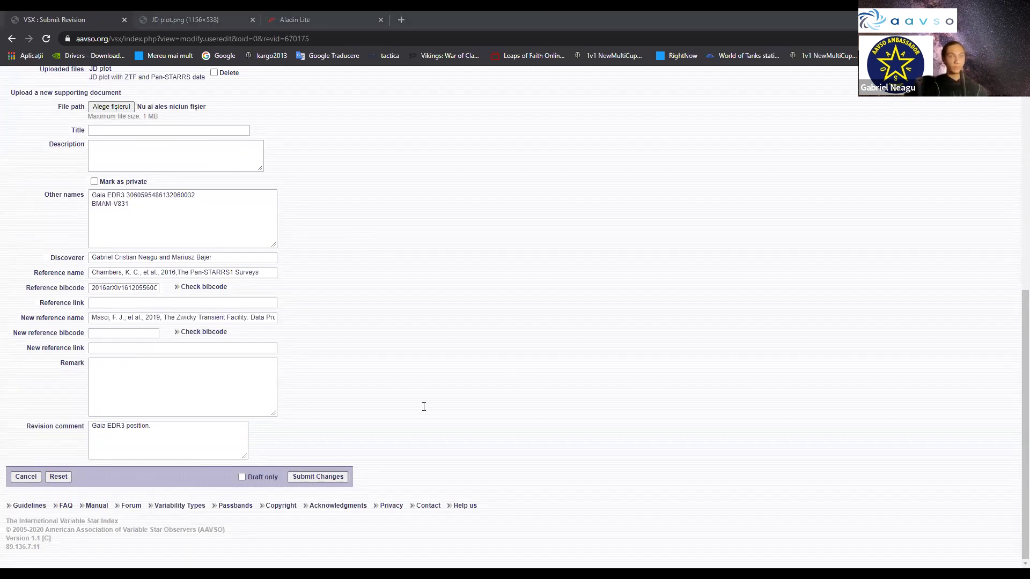
left_click(124, 333)
type("2019PASP..131a8003M")
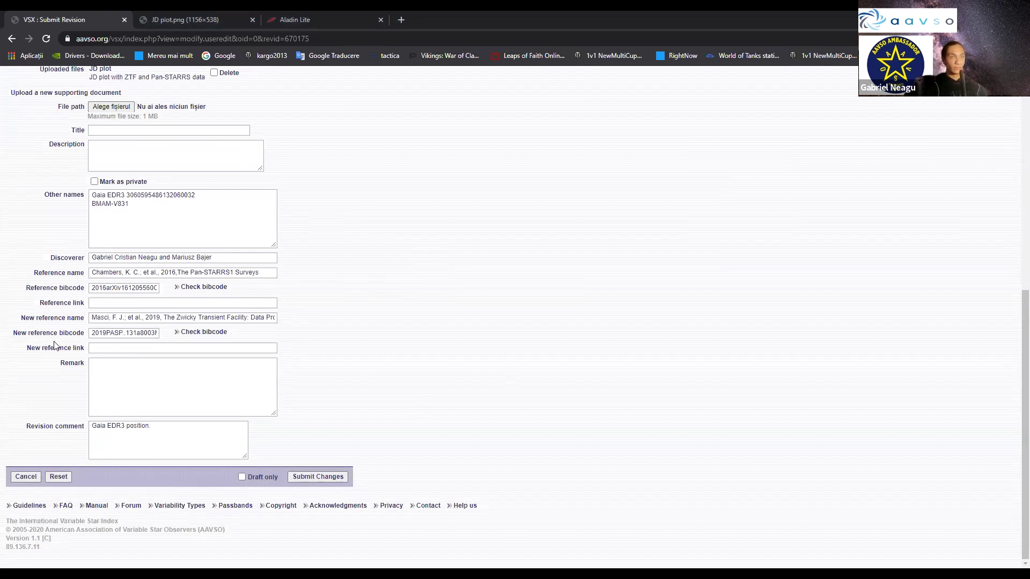
- Check the submission's upper fields, view the uploaded JD plot, and close the JD plot and Aladin Lite tabs
scroll(248, 306, "up", 6)
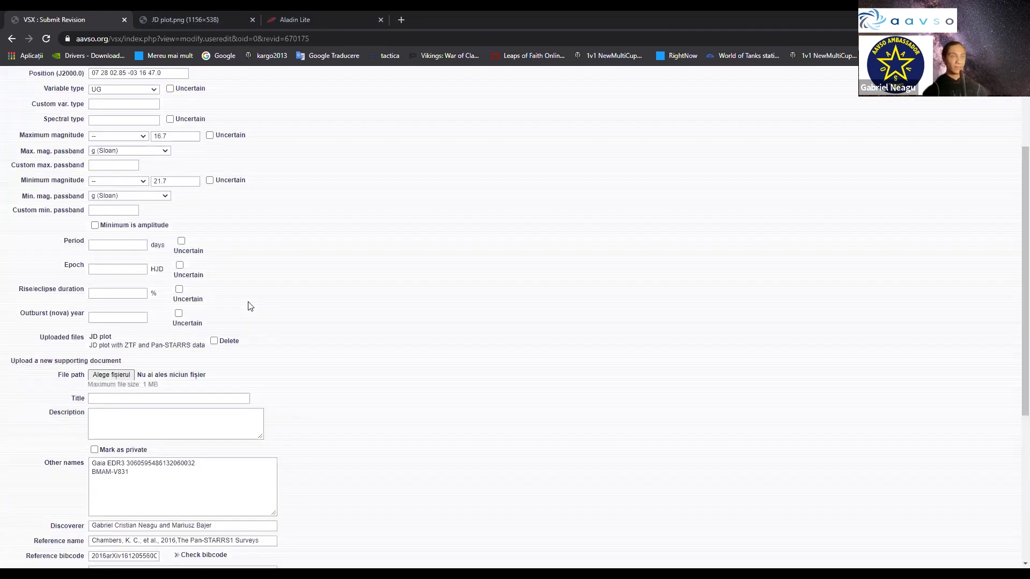
scroll(237, 246, "up", 2)
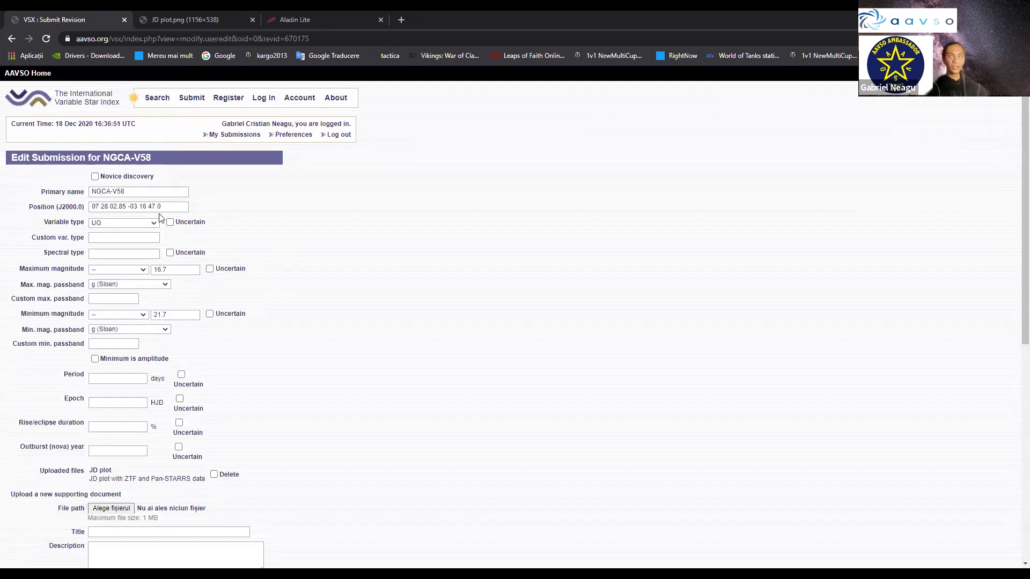
scroll(160, 217, "down", 1)
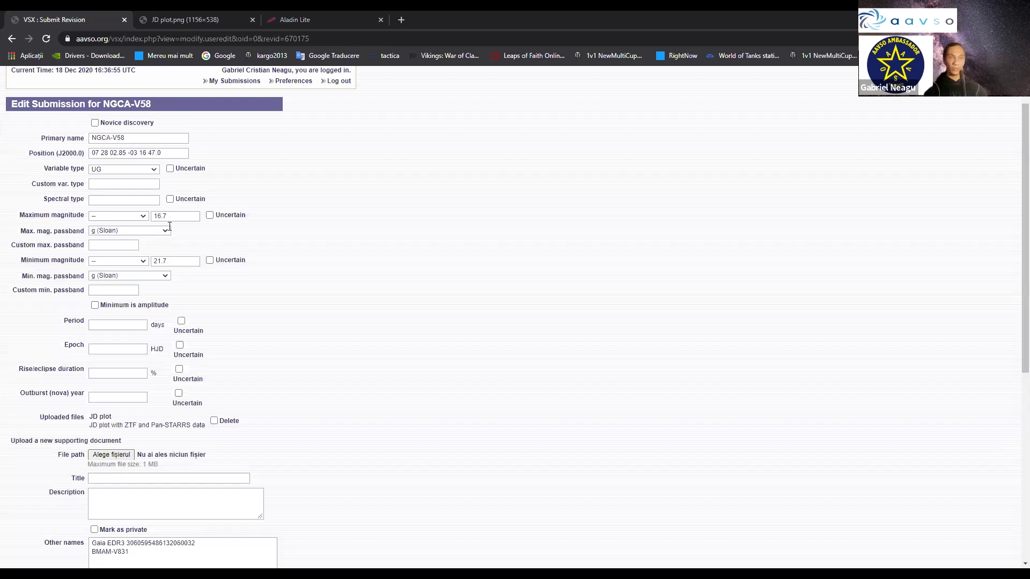
scroll(170, 226, "down", 2)
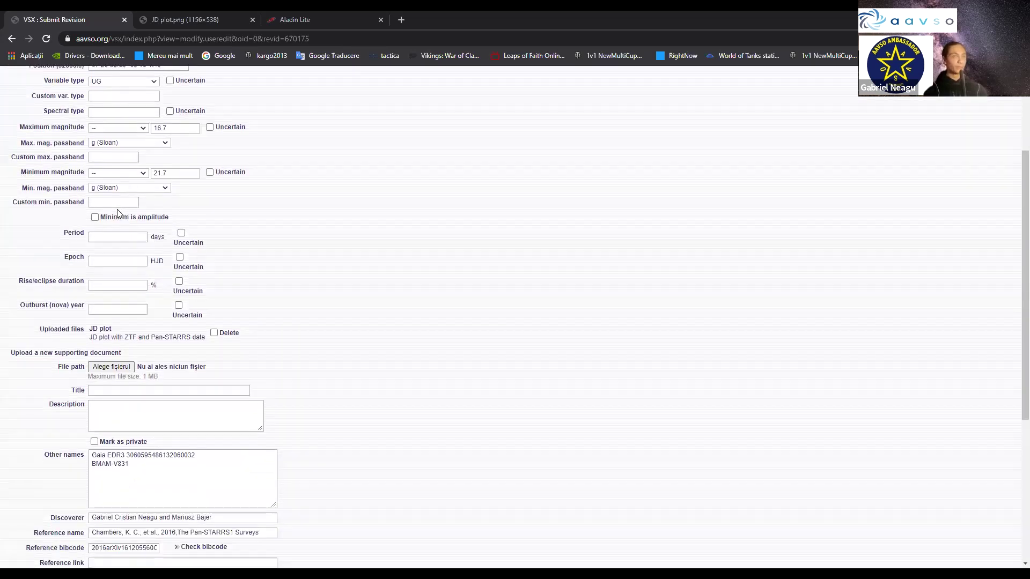
middle_click(100, 310)
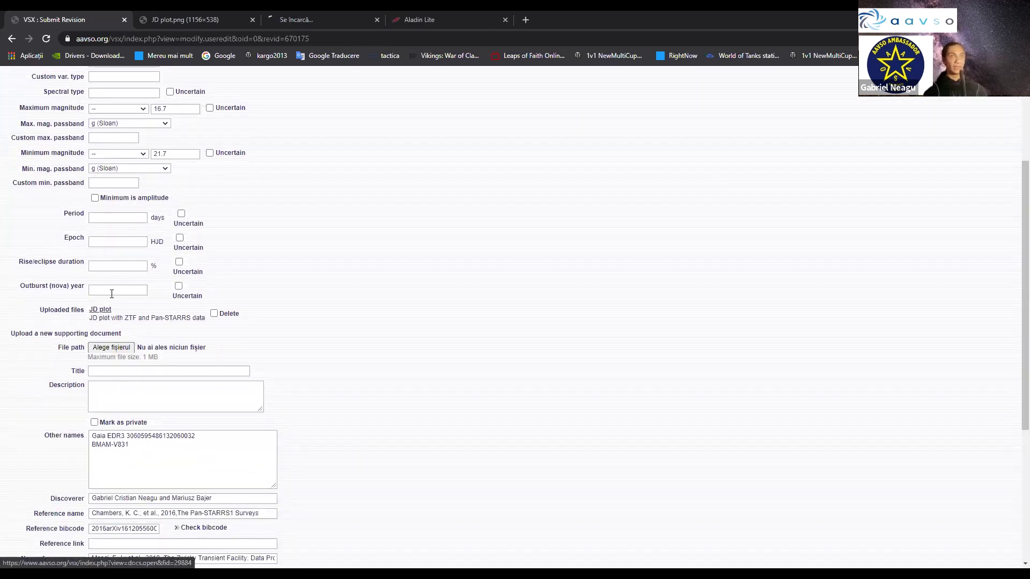
left_click(292, 20)
left_click(252, 19)
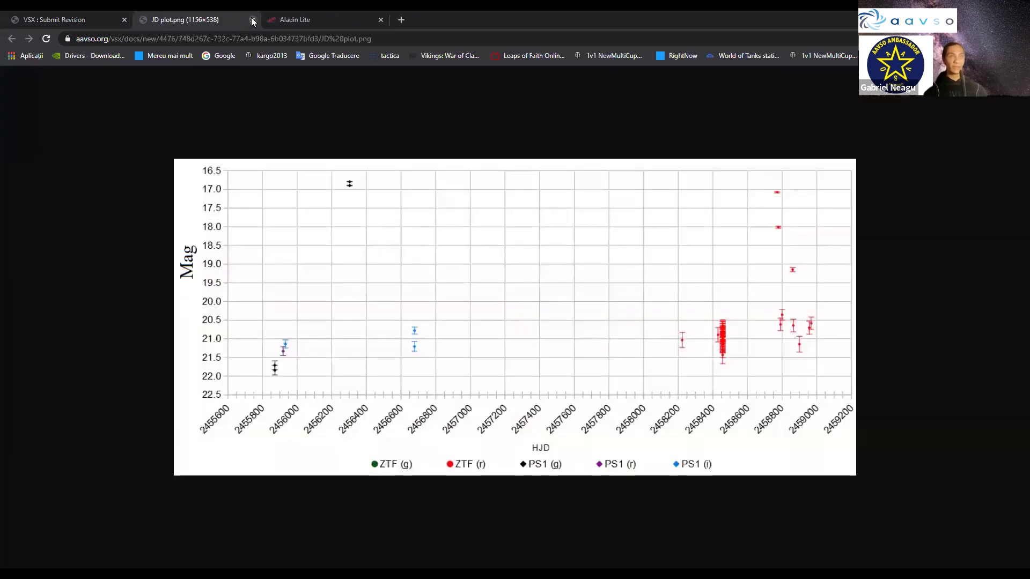
left_click(252, 19)
left_click(253, 20)
- Review the whole NGCA-V58 submission, including the magnitudes, uploaded file, other names, discoverer, references and revision comment
scroll(194, 252, "down", 1)
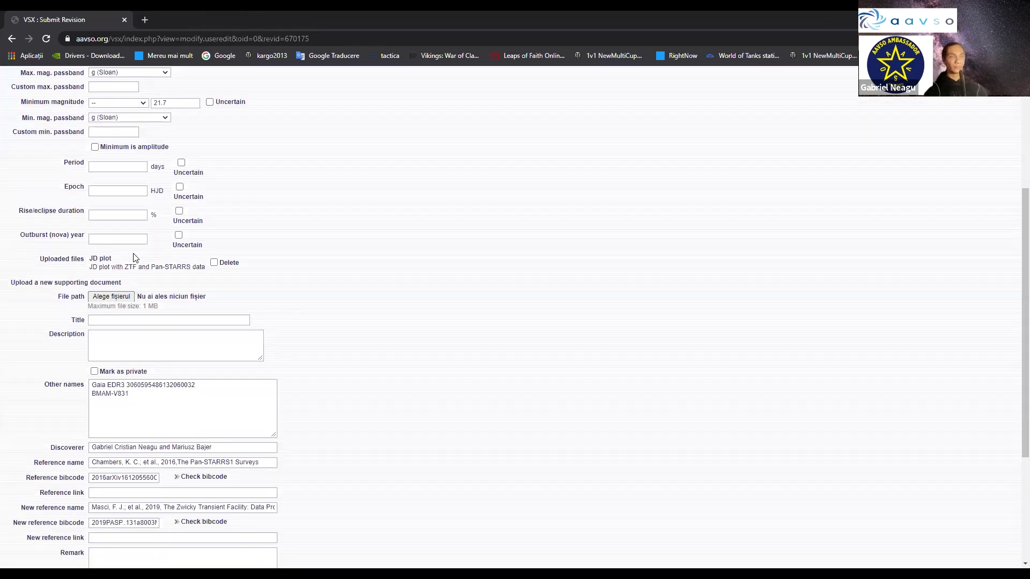
scroll(110, 271, "down", 2)
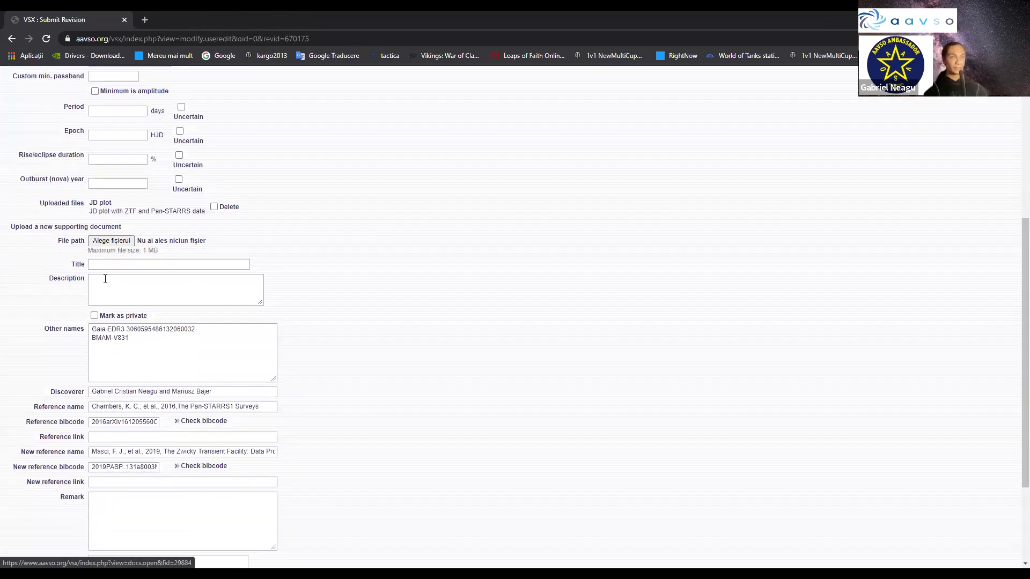
scroll(139, 279, "down", 1)
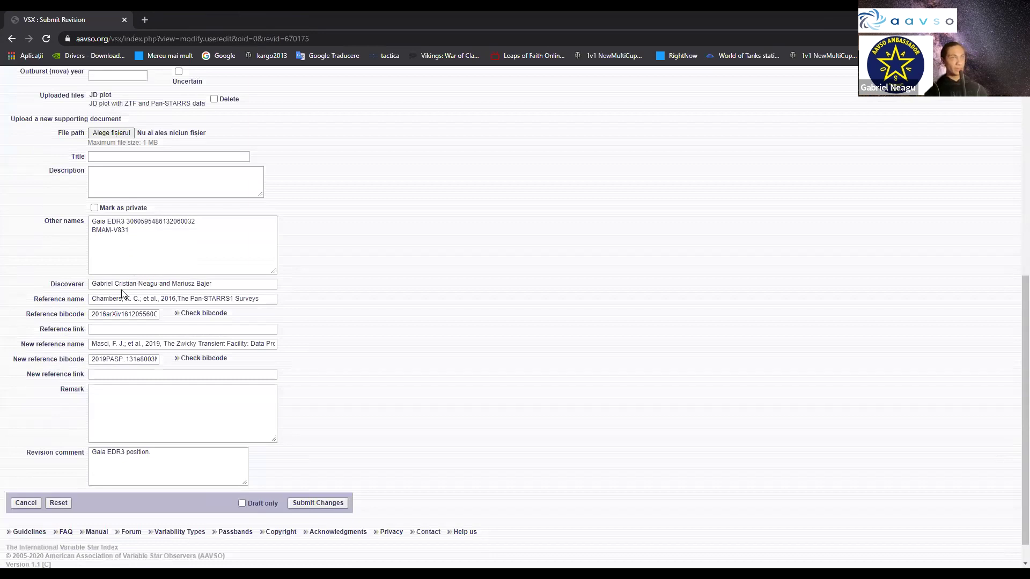
scroll(125, 295, "down", 1)
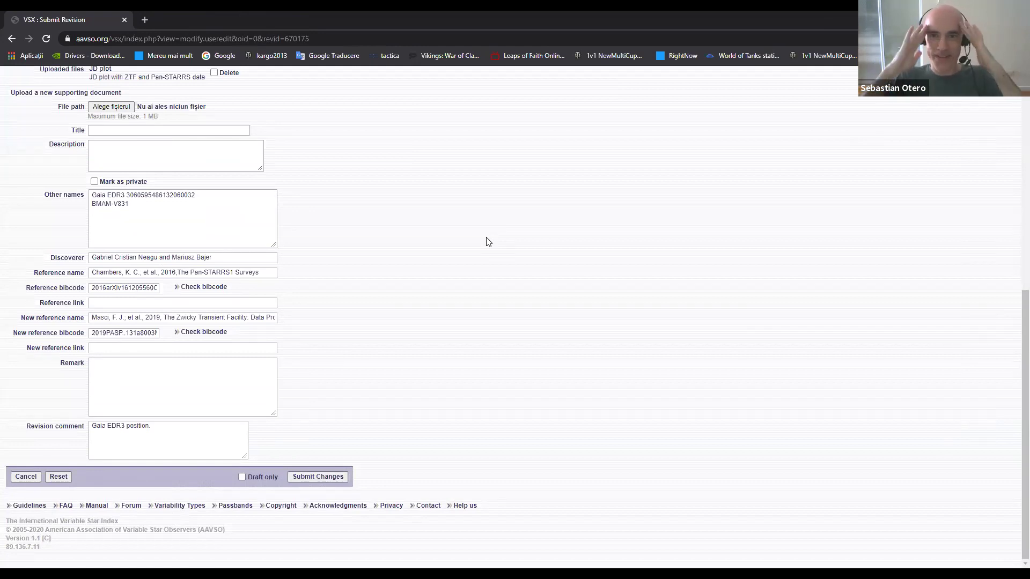
scroll(488, 242, "up", 1)
scroll(488, 242, "up", 5)
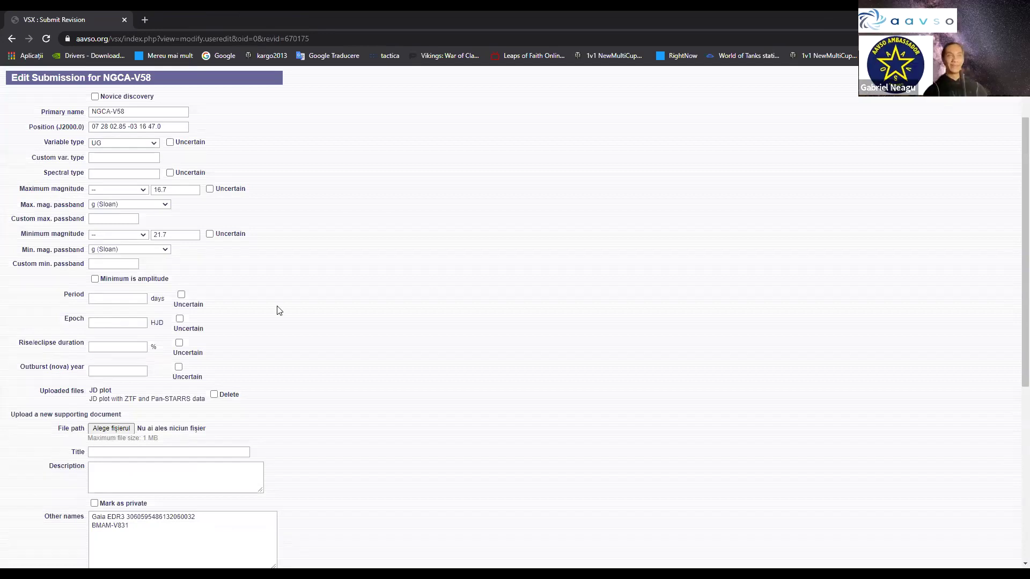
scroll(277, 309, "up", 2)
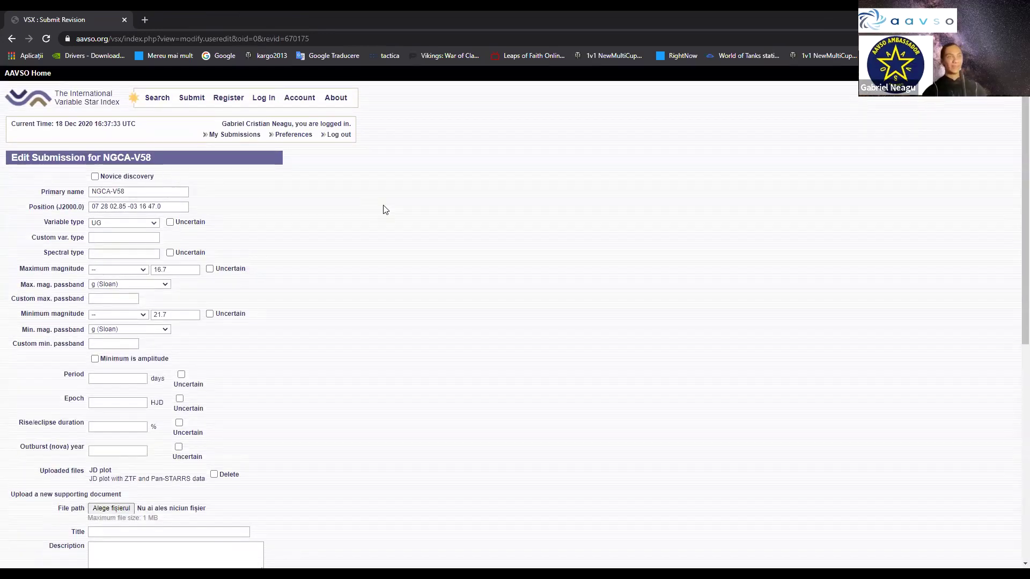
scroll(278, 237, "down", 2)
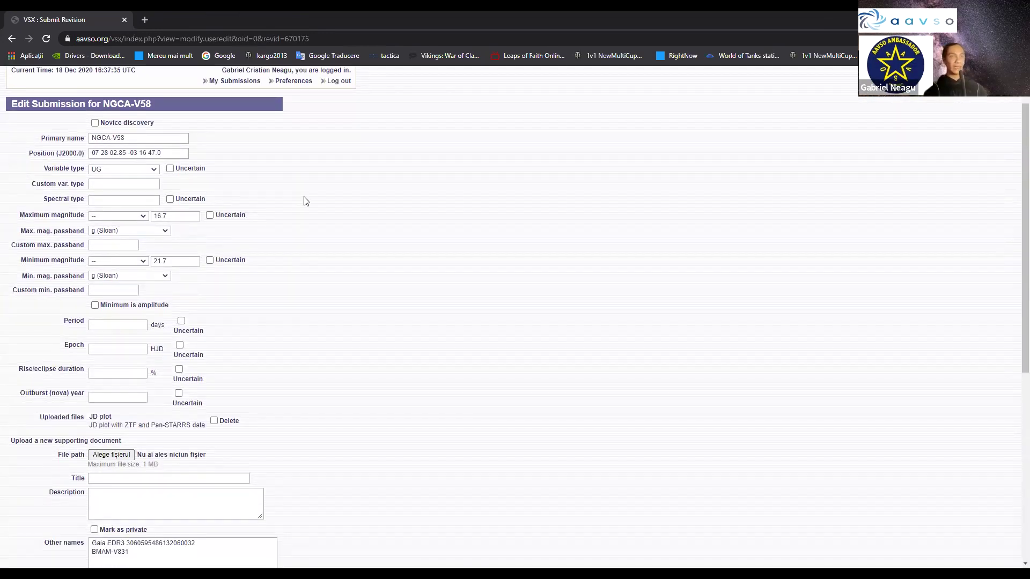
scroll(304, 201, "down", 4)
scroll(303, 218, "down", 3)
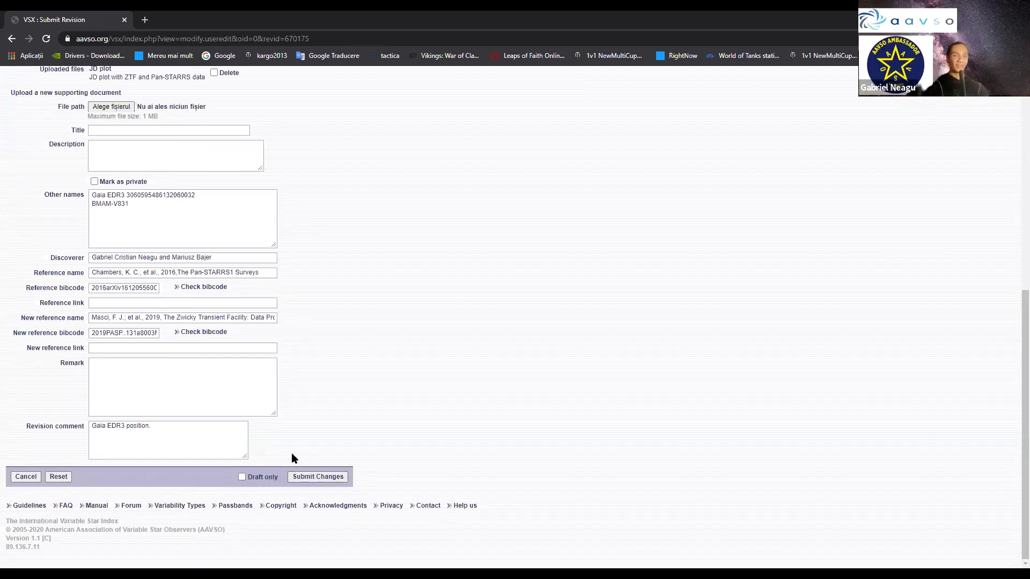
- Submit the NGCA-V58 changes as a final submission with draft only left off
scroll(280, 286, "up", 3)
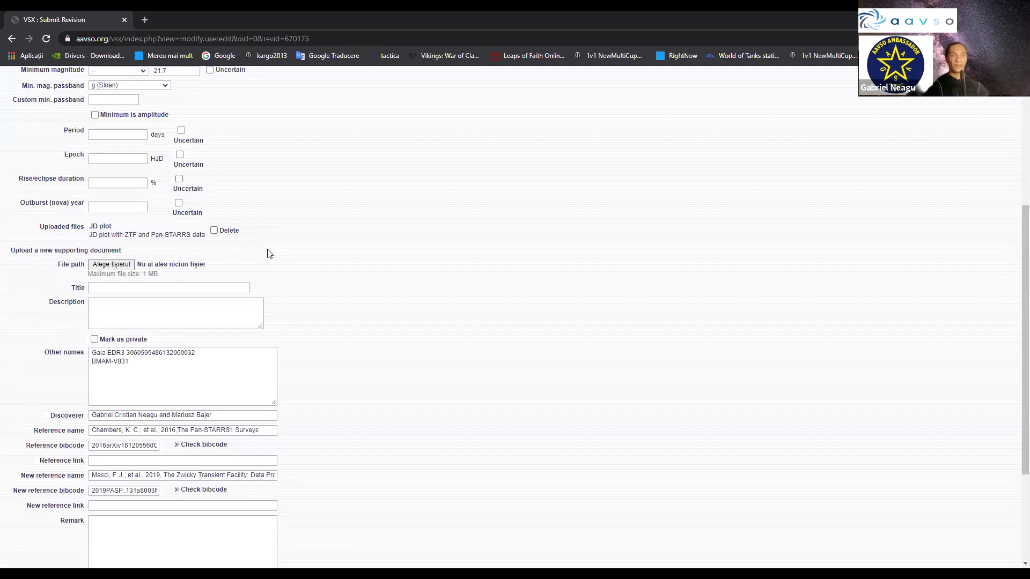
scroll(269, 254, "down", 3)
left_click(318, 477)
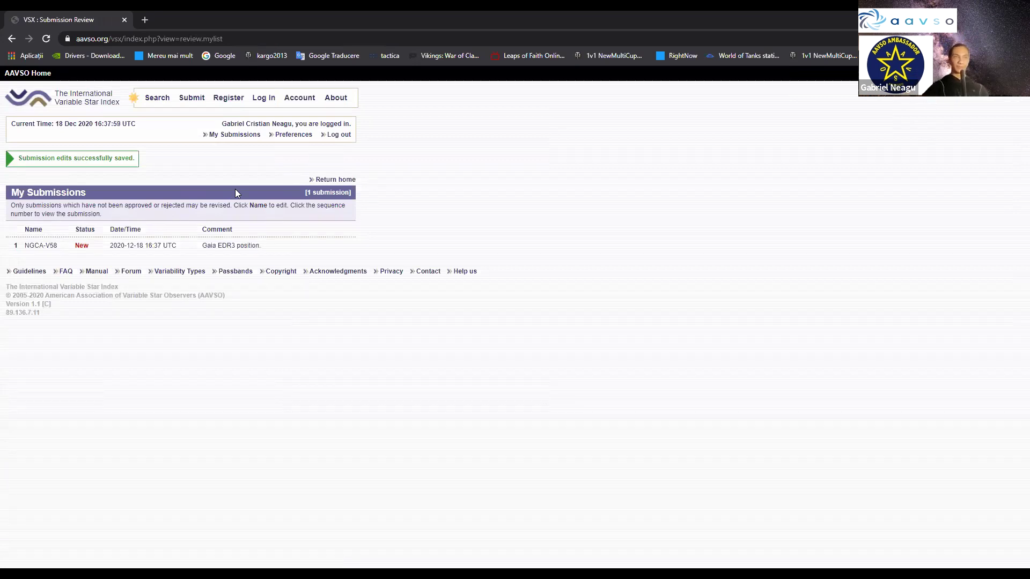
left_click(157, 98)
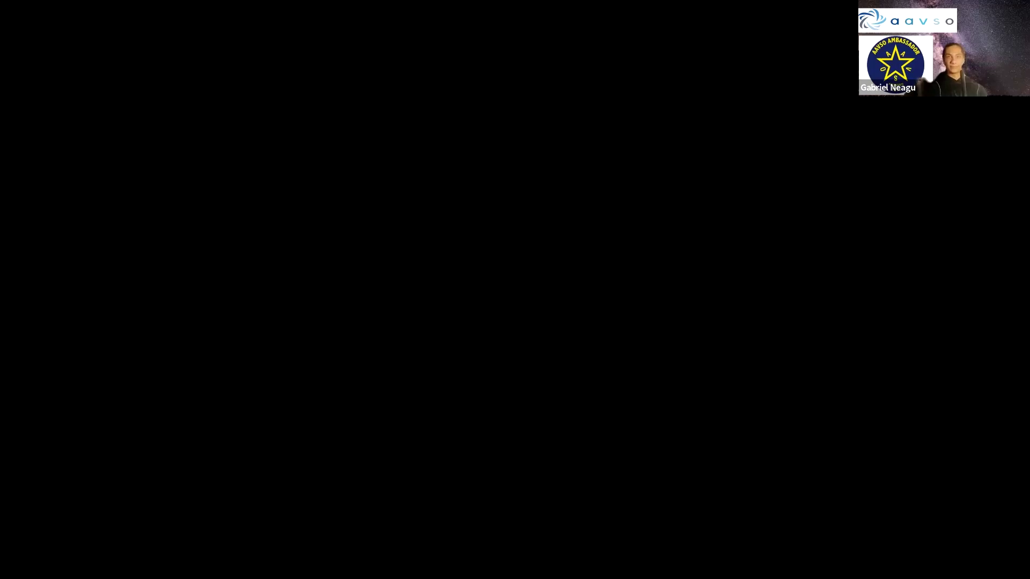
- Switch to the mail inbox and open the submission details link in the "[VSX] New Star NGCA-V58 Submitted" notification
key("alt+Tab")
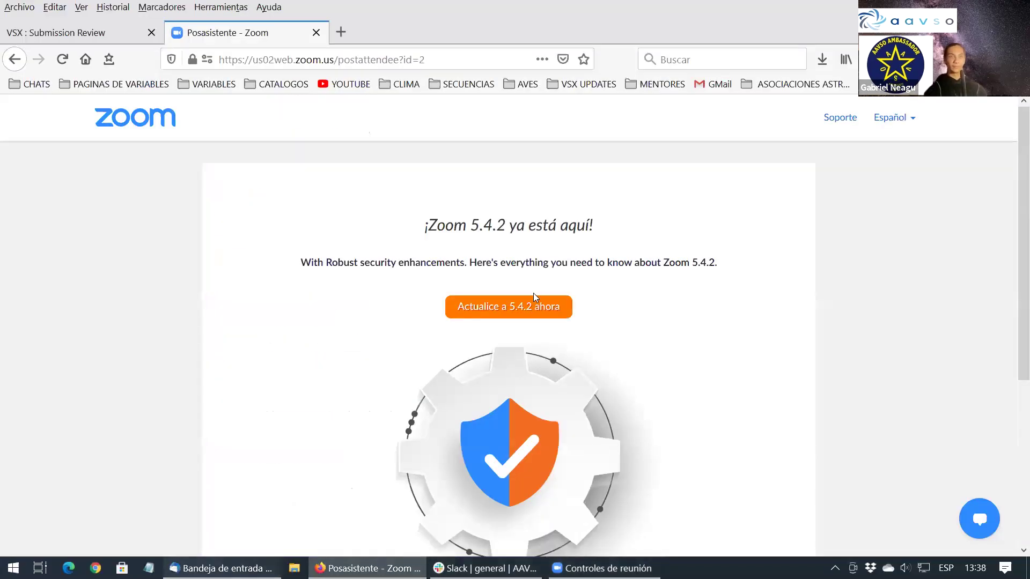
key("alt+Tab")
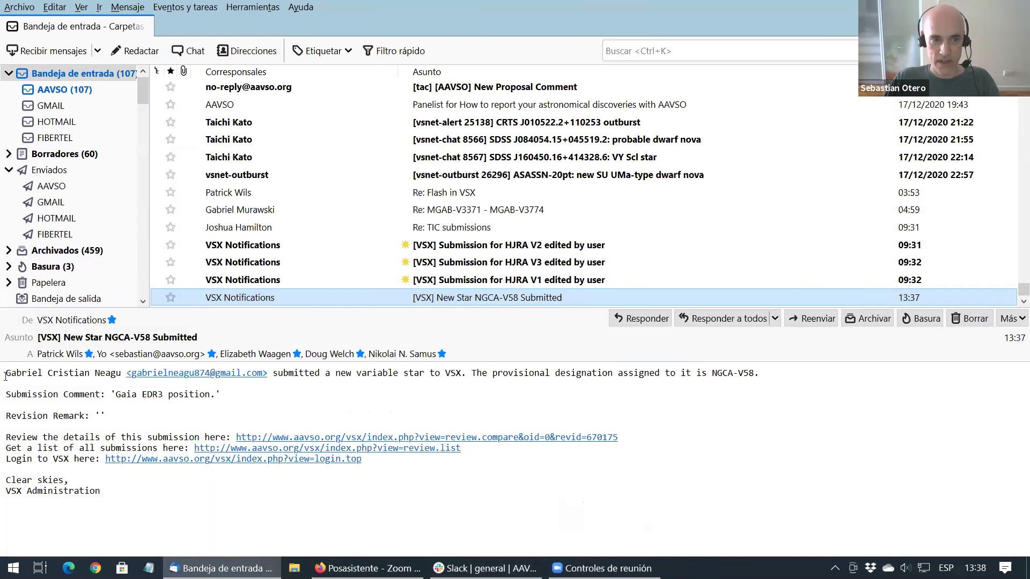
left_click(410, 438)
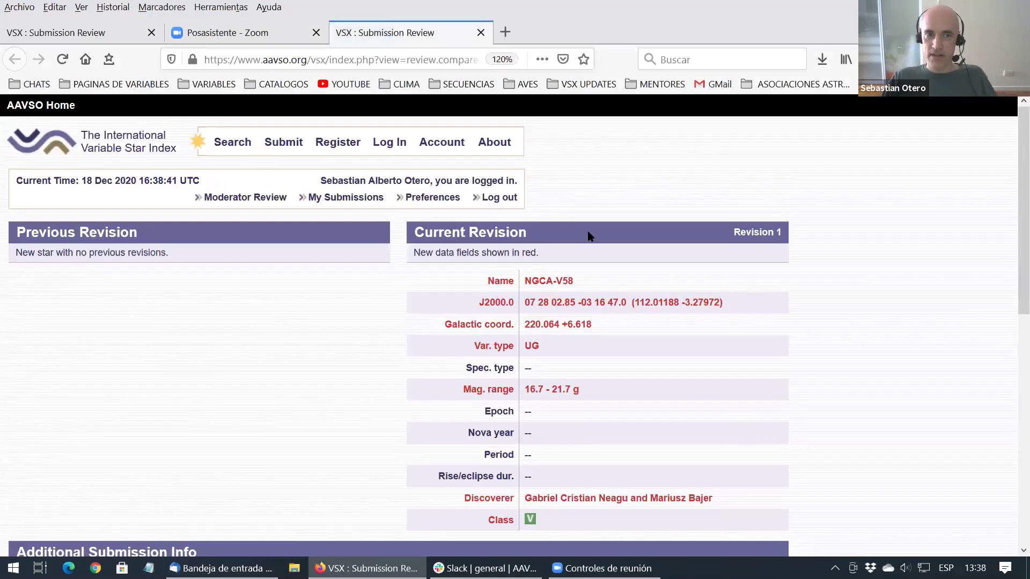
- Review the NGCA-V58 submission's current revision data and its additional info, including other names, references, revision comment and attached file
scroll(588, 233, "down", 2)
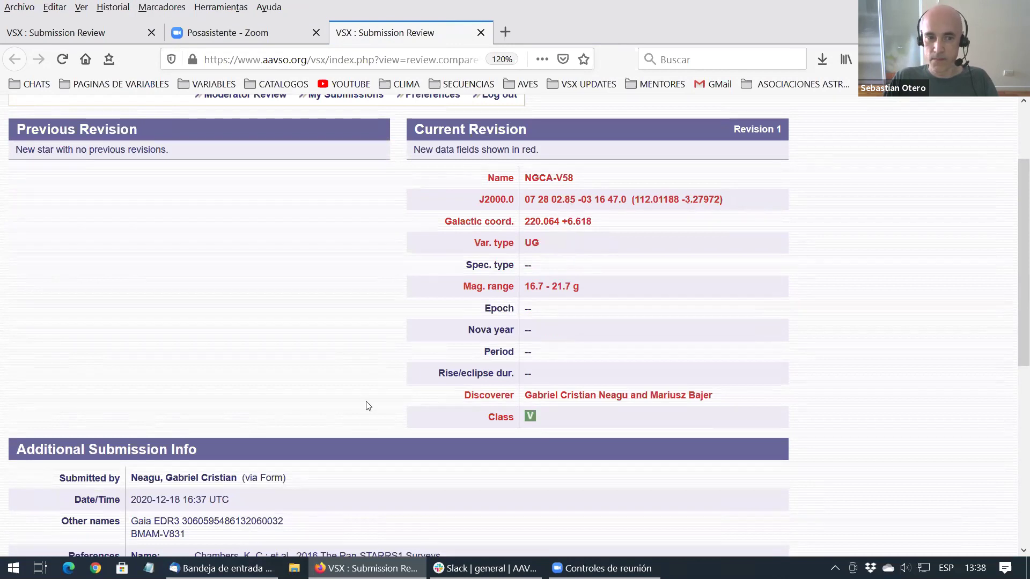
scroll(366, 406, "down", 2)
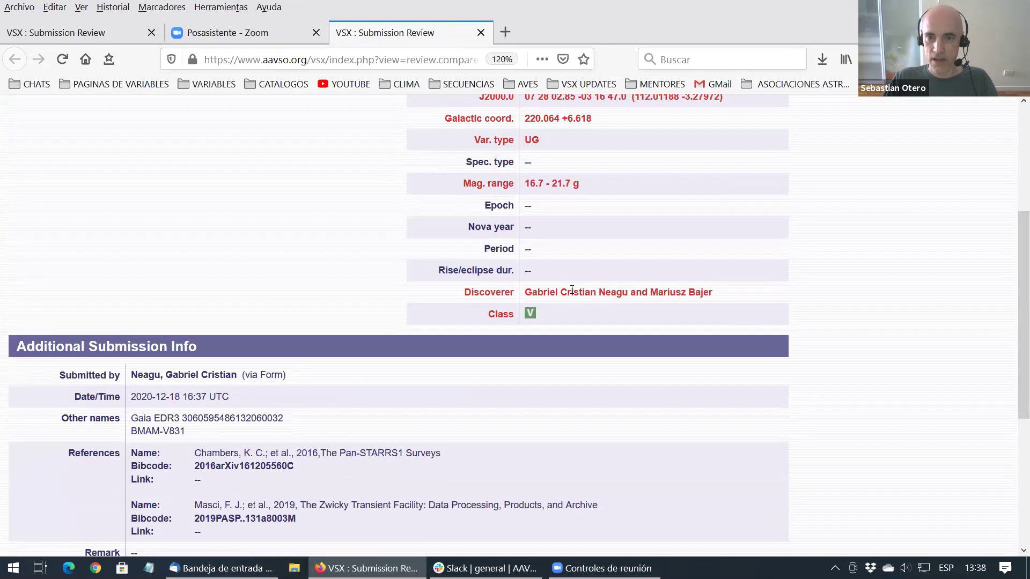
scroll(565, 202, "up", 2)
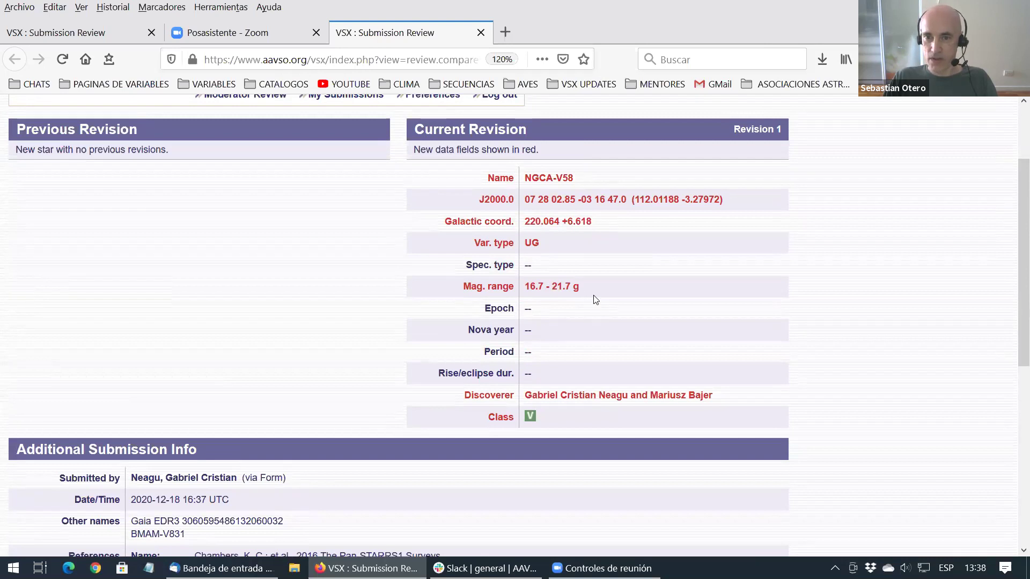
scroll(578, 303, "down", 6)
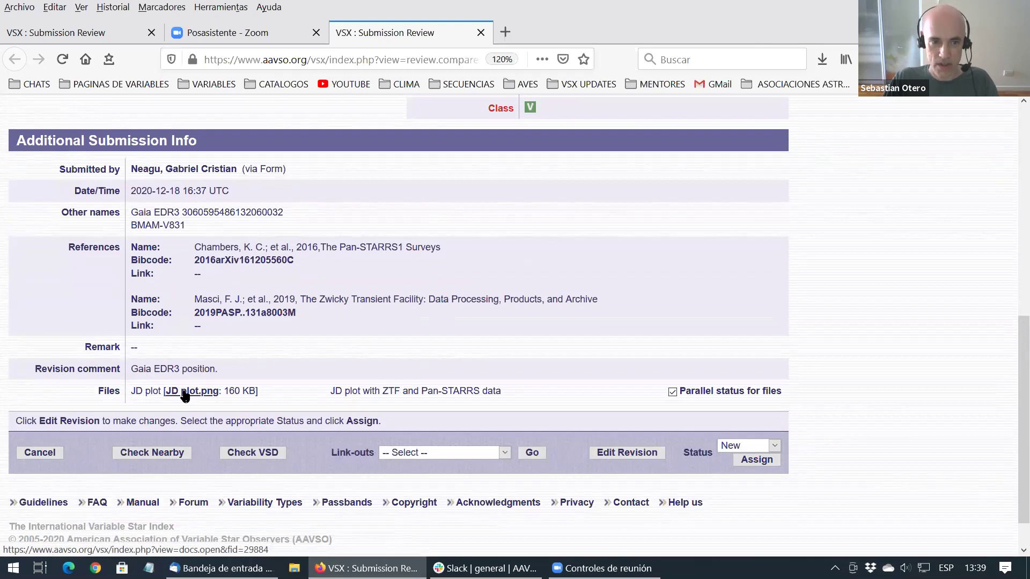
- Open the attached JD plot.png and compare the light curve with the magnitude range given in the current revision
left_click(184, 395)
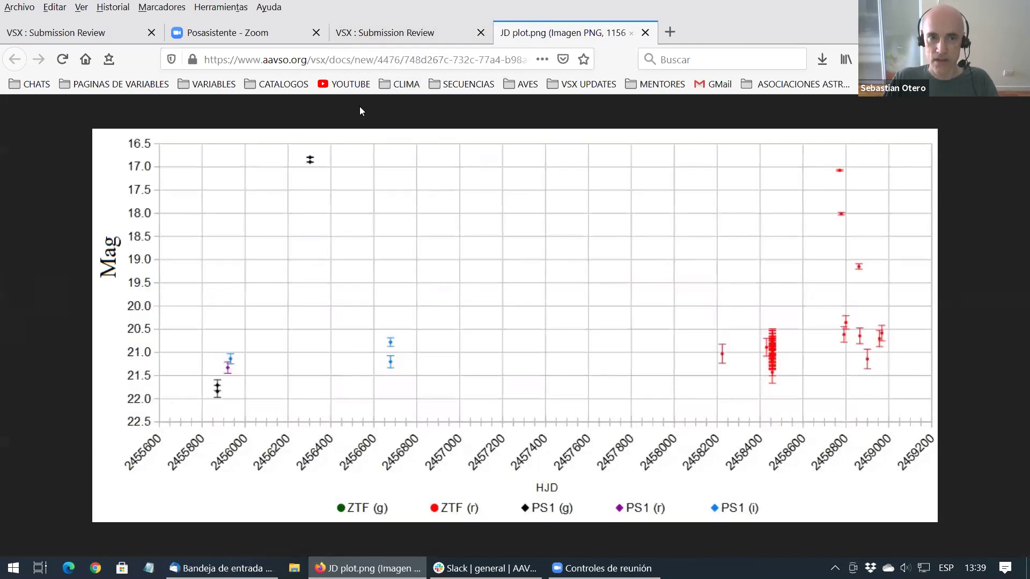
key("ctrl+Page_Up")
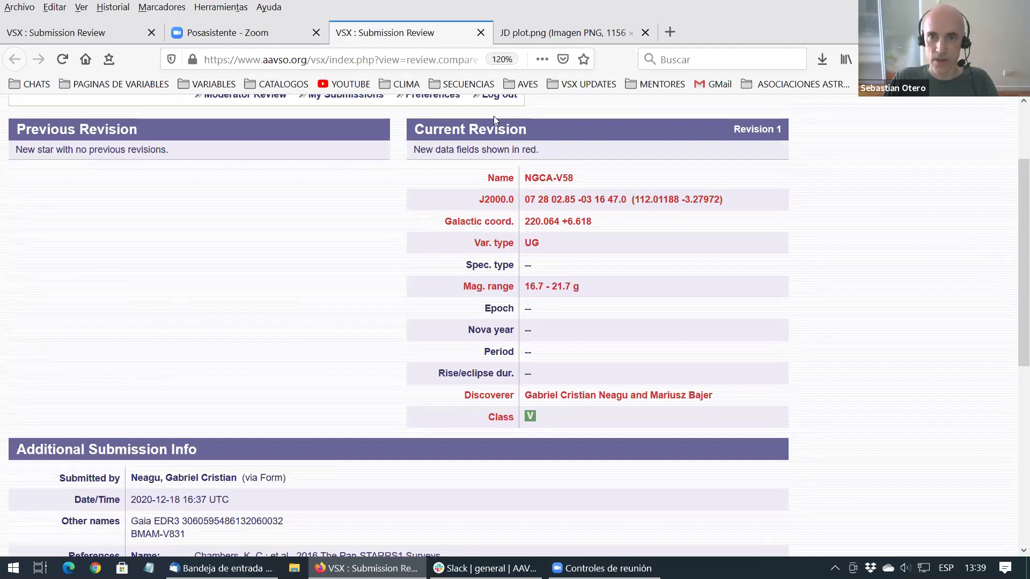
key("ctrl+Page_Down")
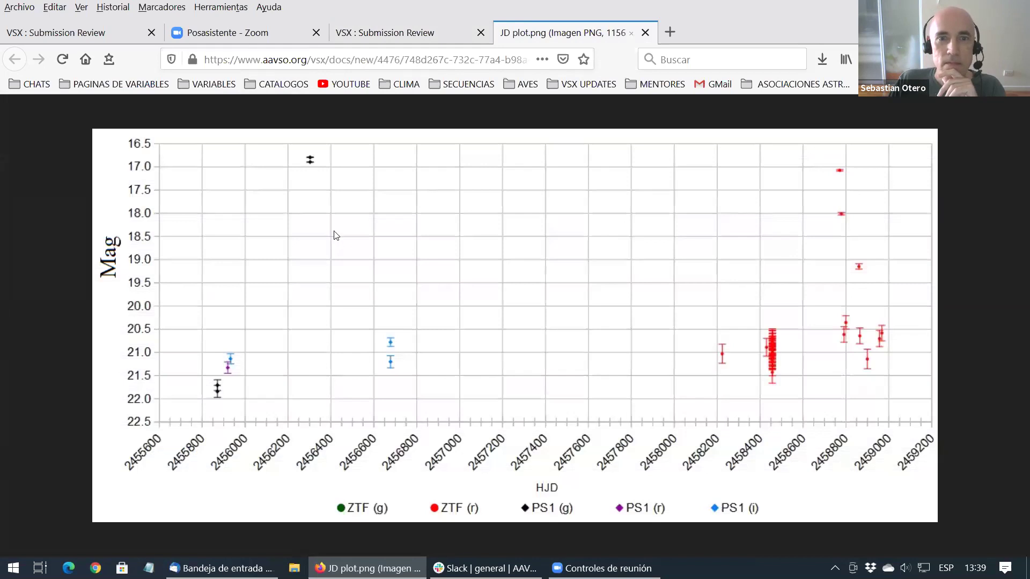